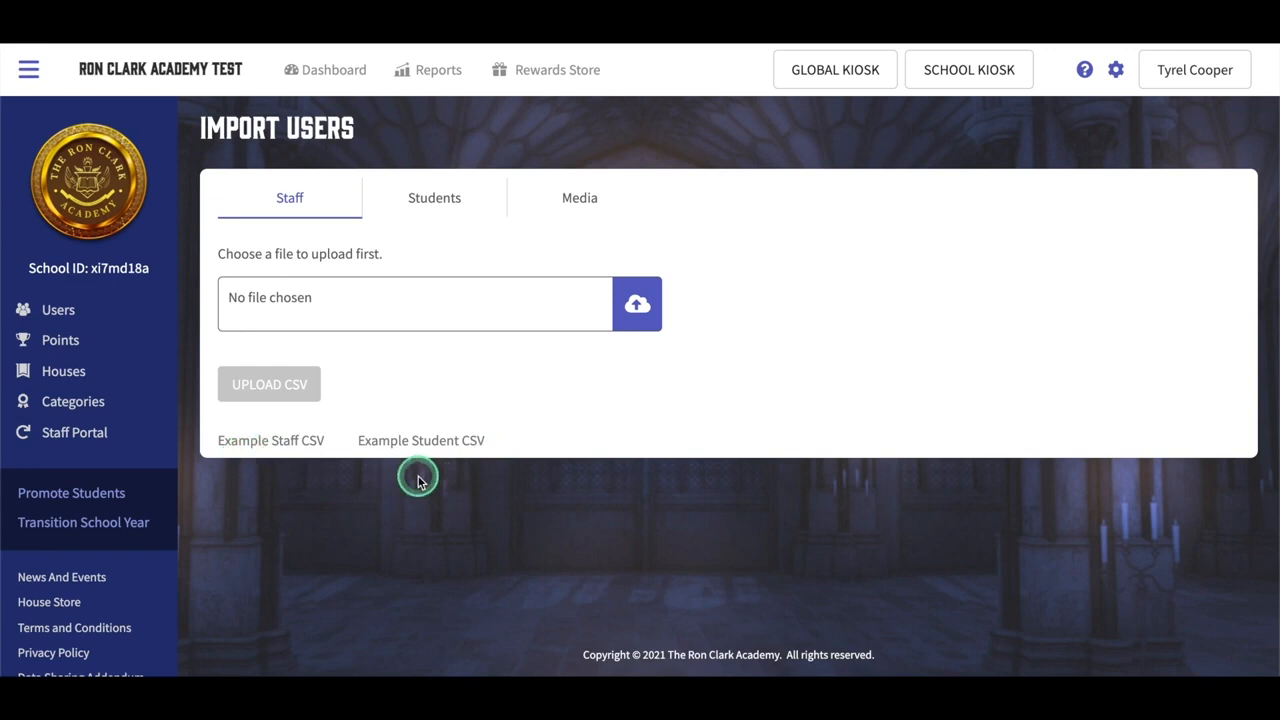
Step: Download the example staff CSV and open it in Excel
left_click(258, 445)
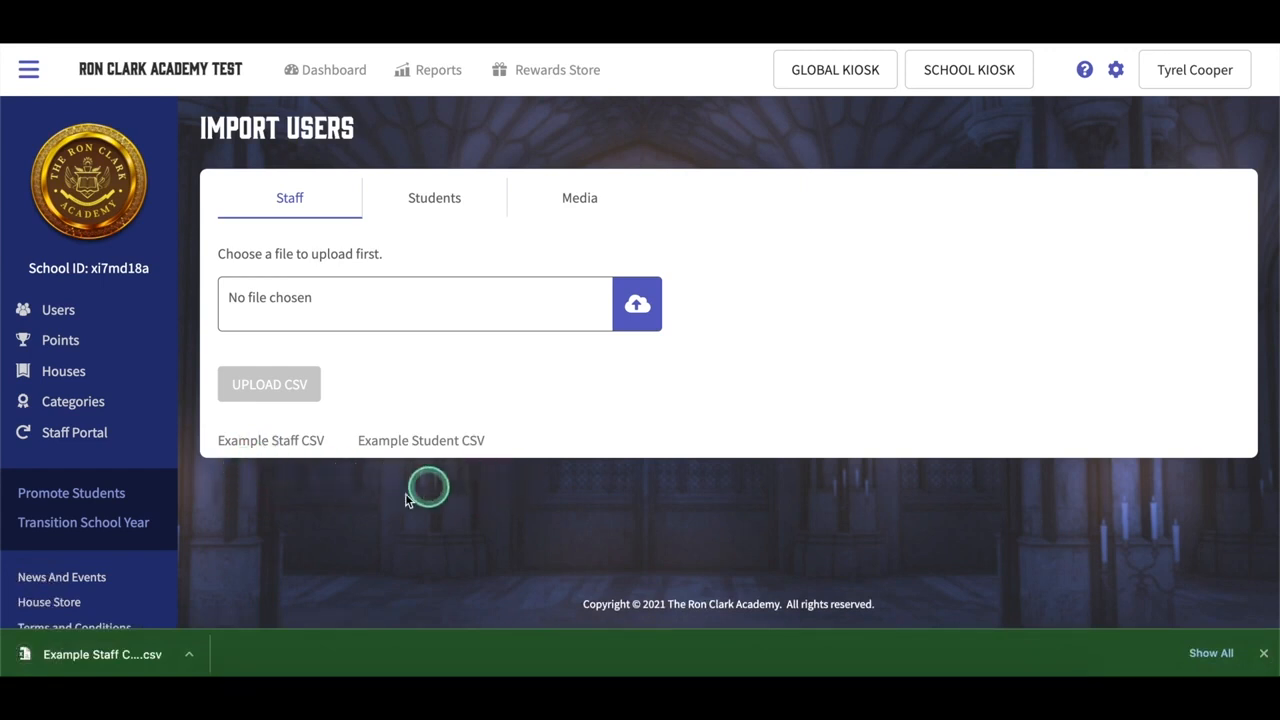
left_click(147, 655)
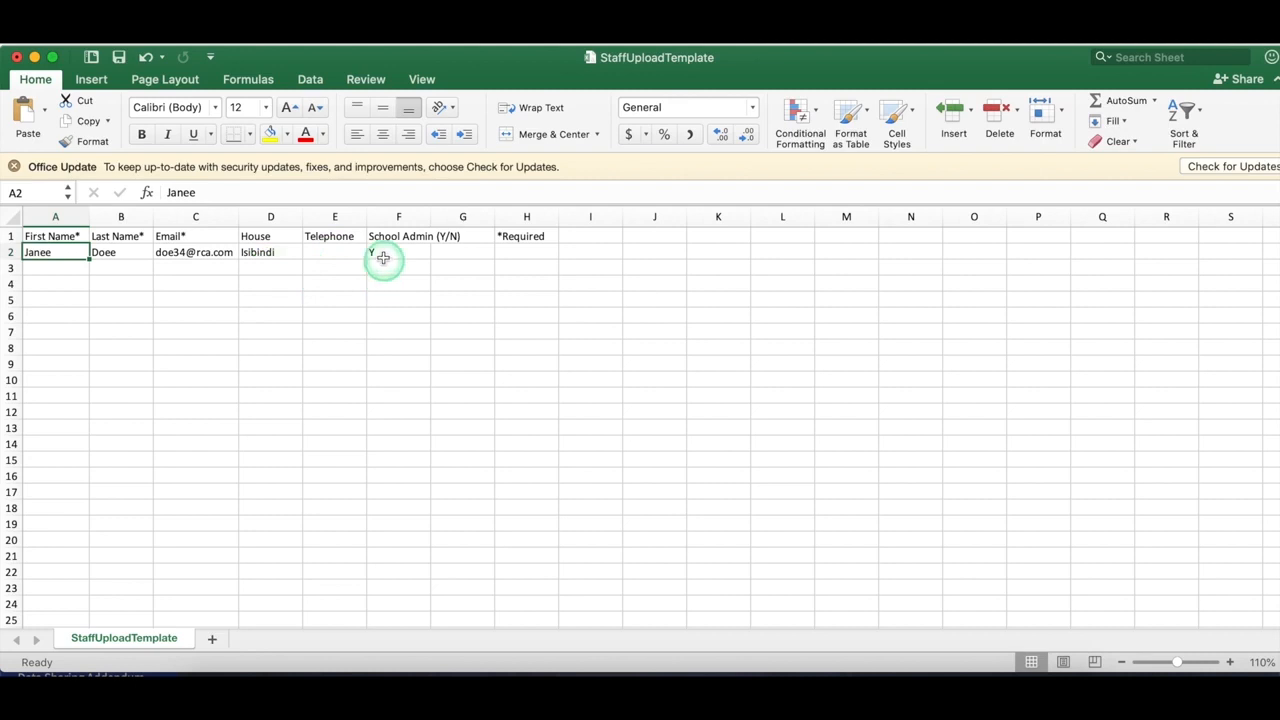
Step: Add a second staff row with the staff member's name, e-mail, house Reveur and School Admin N
left_click(53, 267)
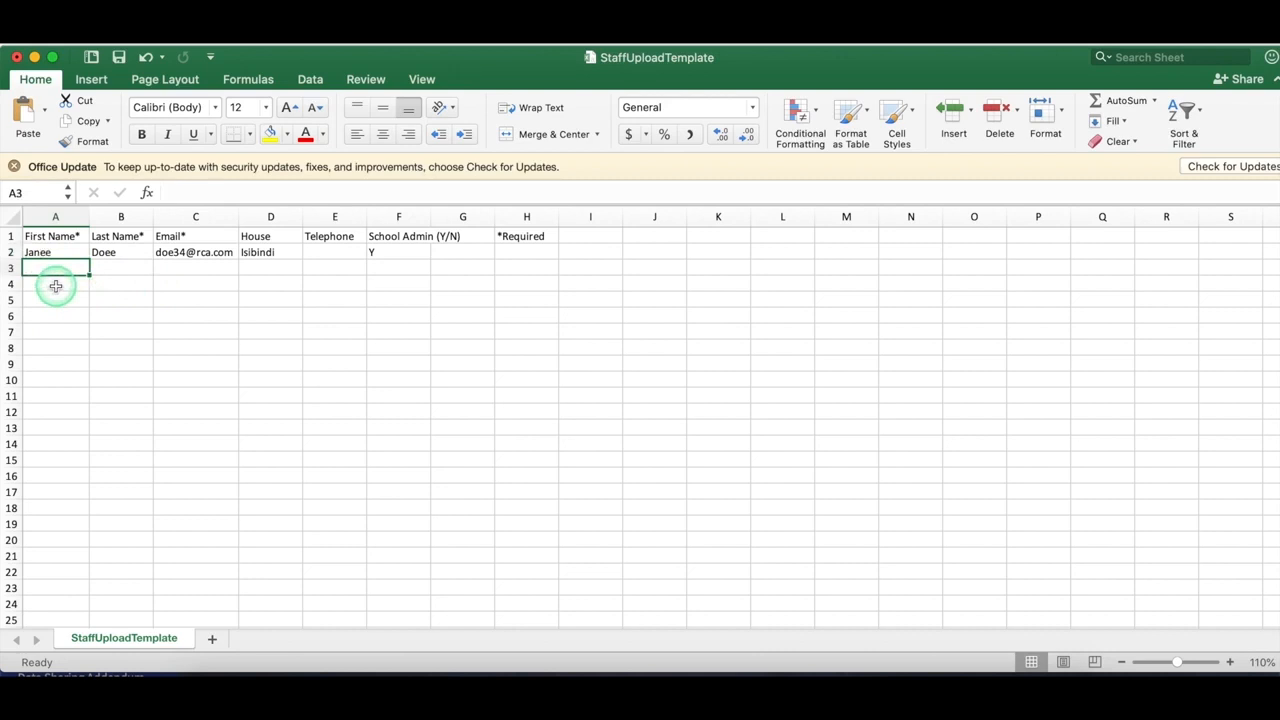
type("Bob")
key("Tab")
type("Marley")
key("Tab")
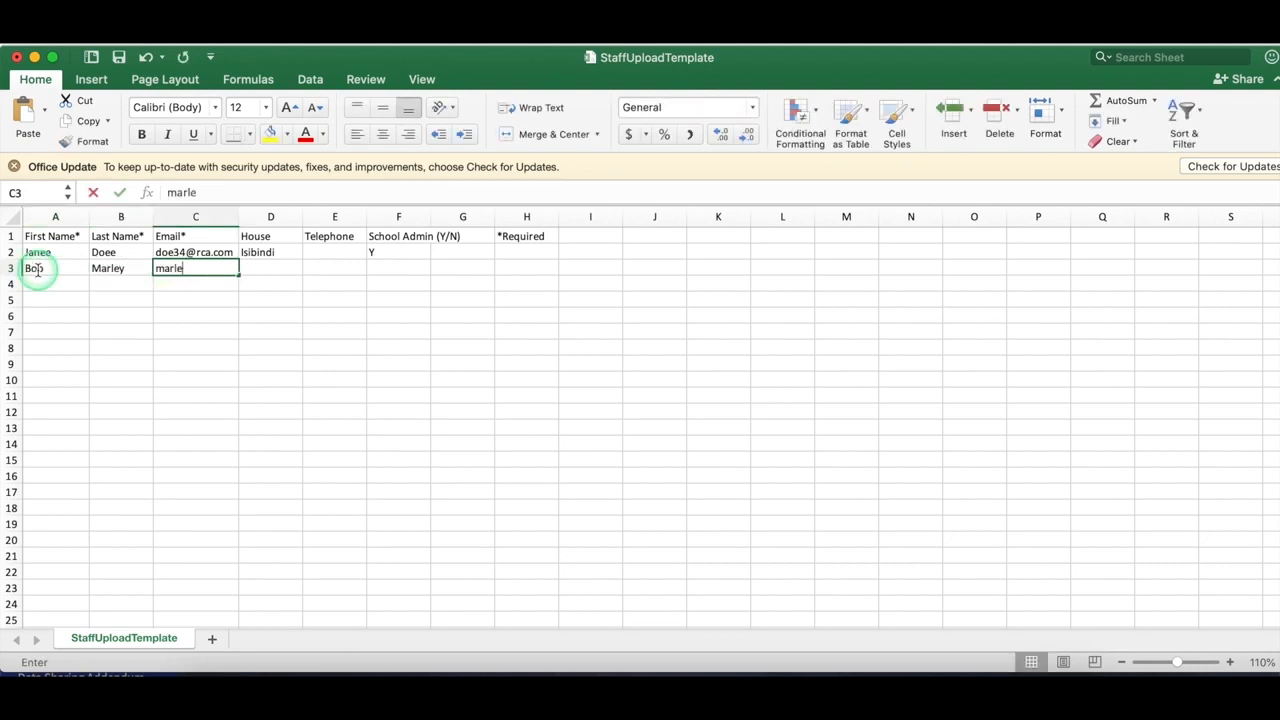
key("Tab")
type("Reveur")
key("Tab")
key("Tab")
type("N")
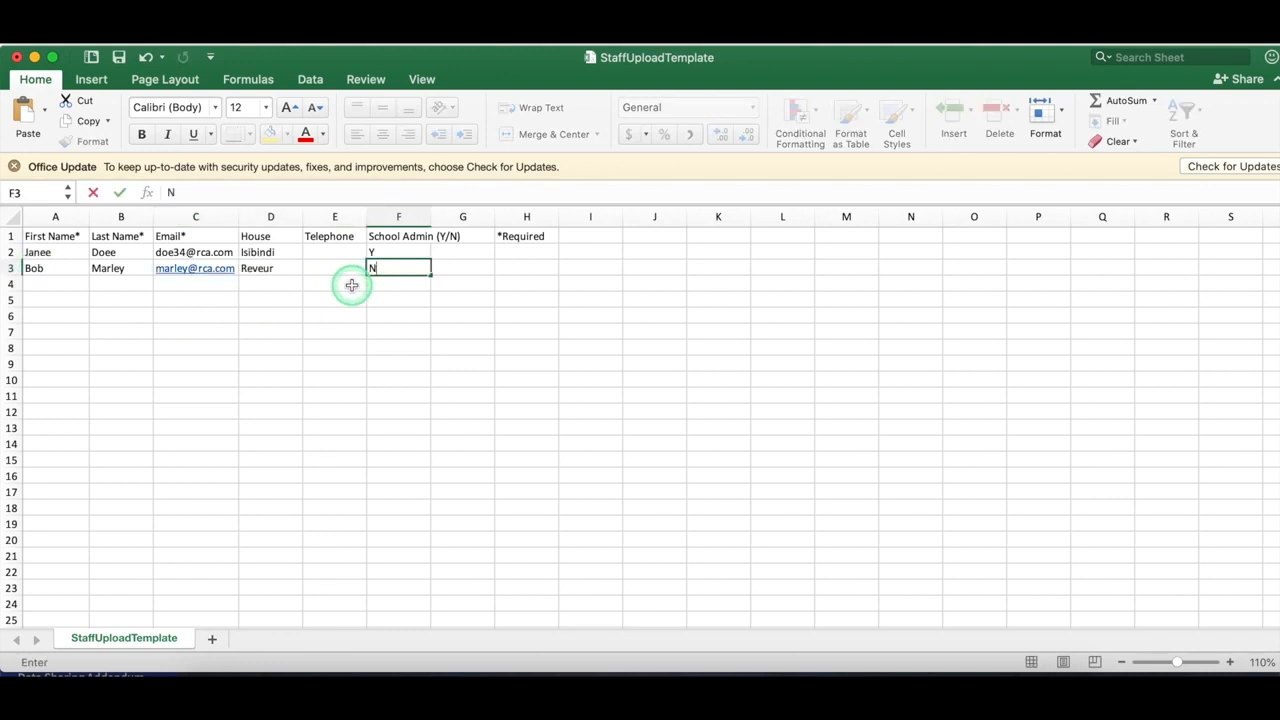
Step: Save the sheet to the Desktop as the CSV StaffUploadTemplateTest
left_click(104, 34)
left_click(141, 67)
left_click(706, 113)
type("Test")
left_click(680, 168)
left_click(680, 186)
left_click(880, 296)
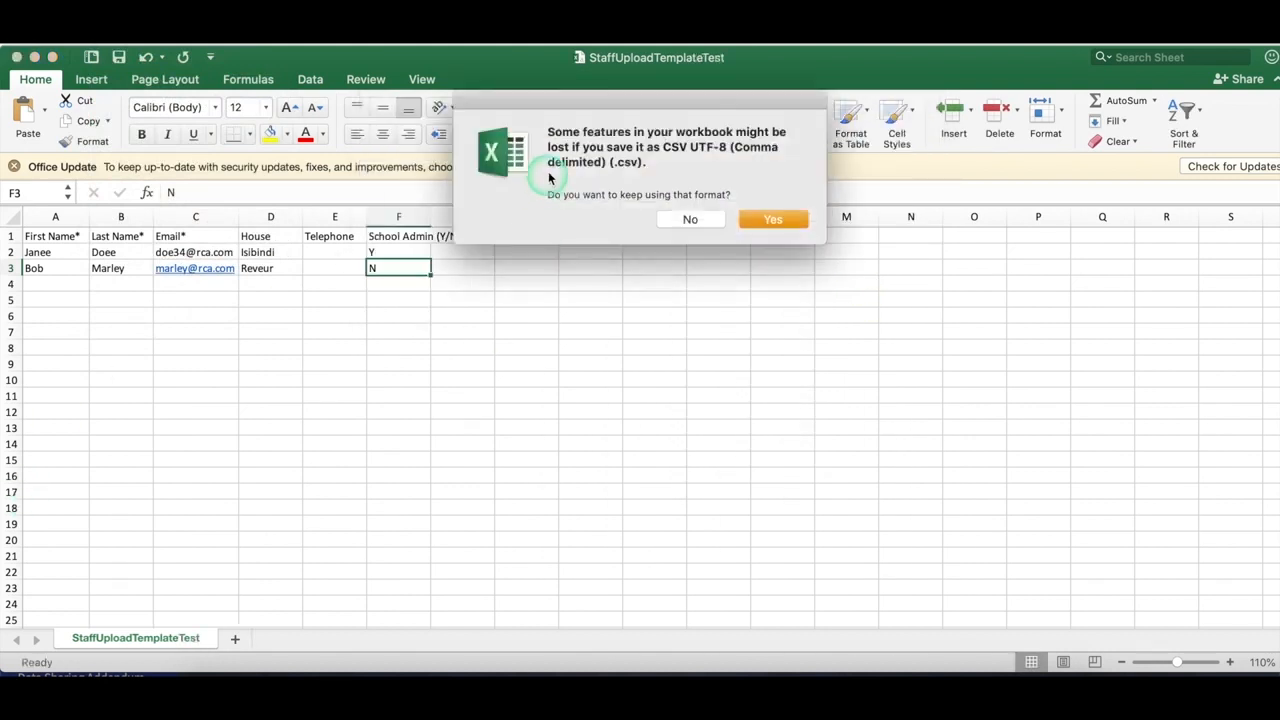
left_click(773, 216)
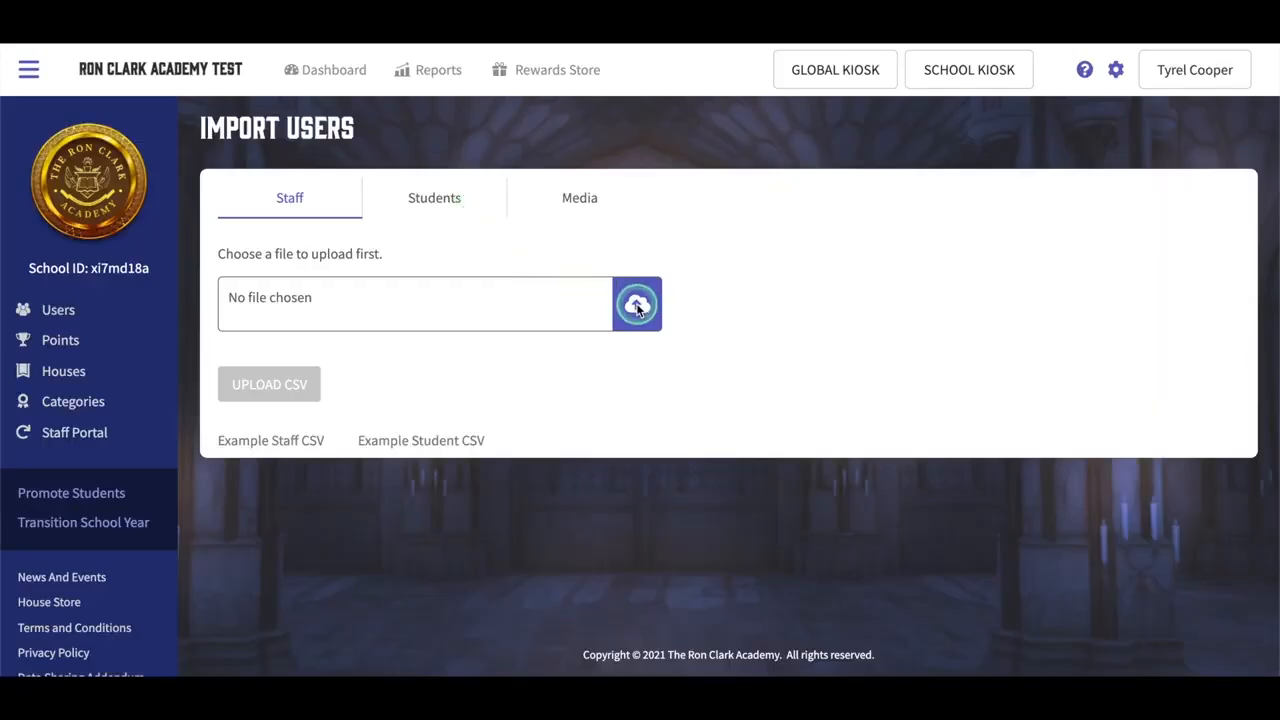
Step: Upload the StaffUploadTemplateTest file to the staff importer
left_click(637, 306)
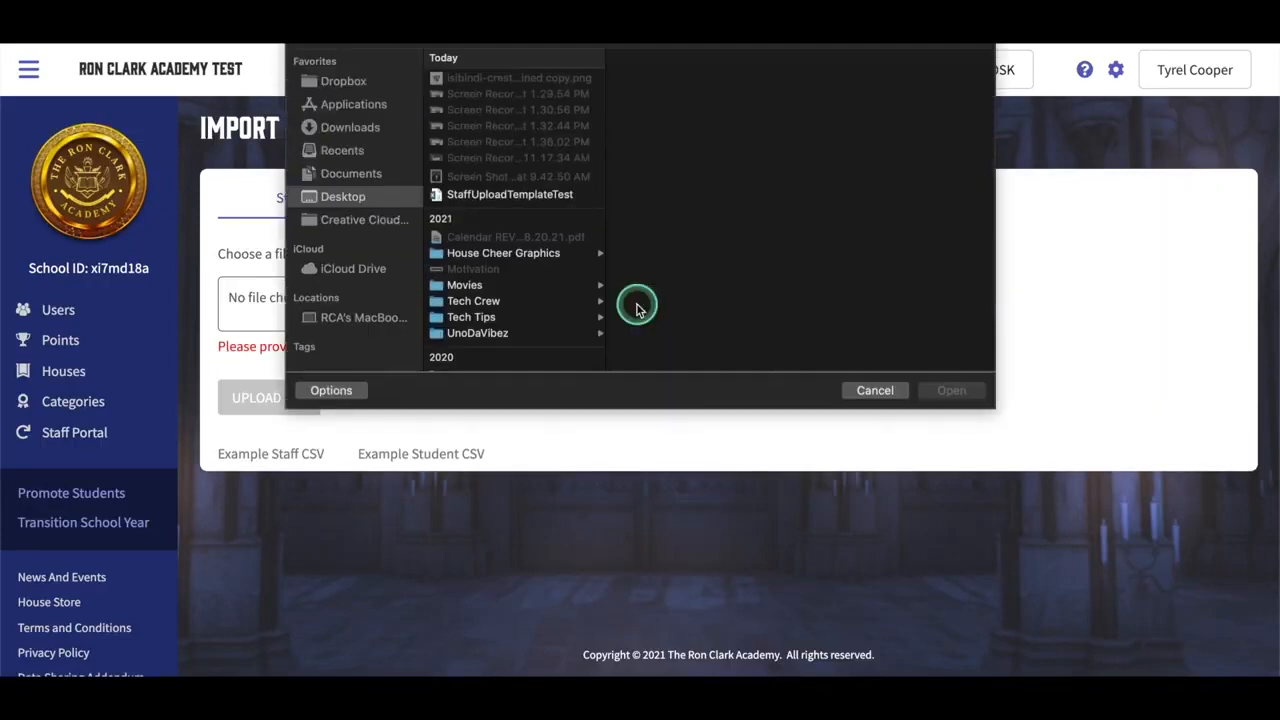
left_click(490, 194)
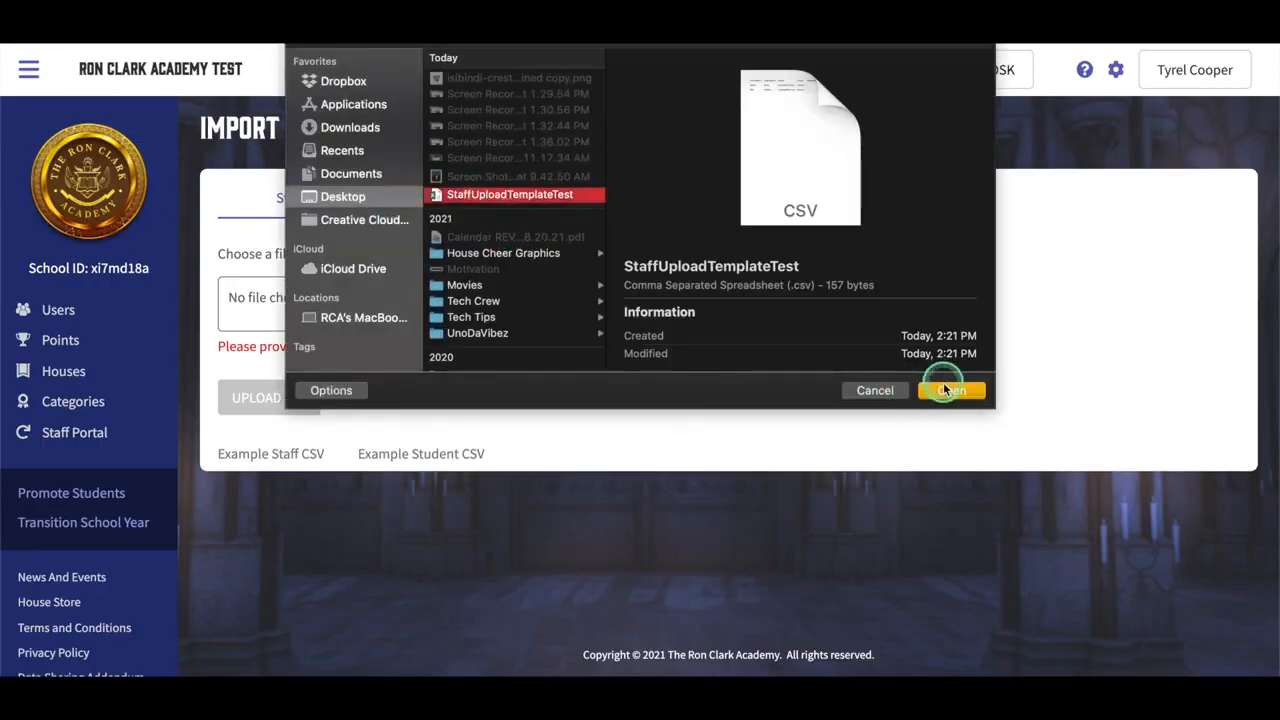
left_click(945, 390)
Step: Map First Name, Last Name, Email, School Admin and House to their CSV columns and preview
left_click(512, 252)
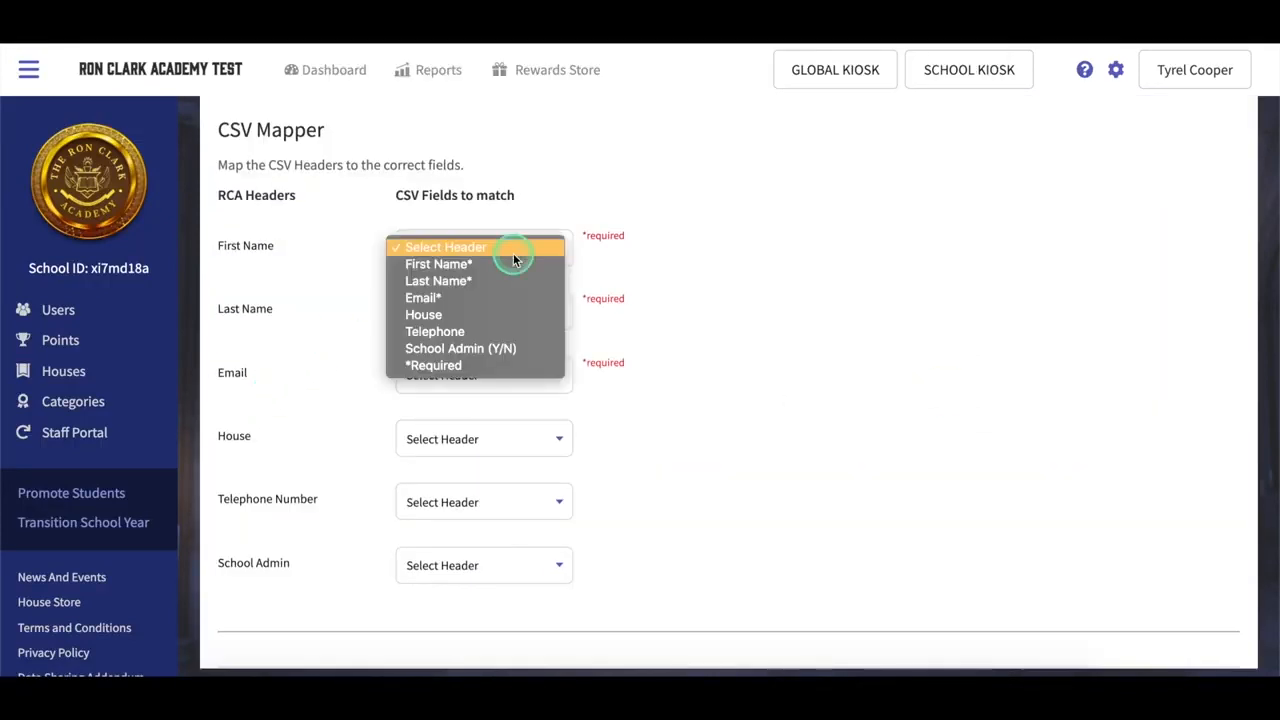
left_click(507, 274)
left_click(506, 309)
left_click(500, 343)
left_click(497, 371)
left_click(490, 427)
left_click(471, 566)
left_click(465, 643)
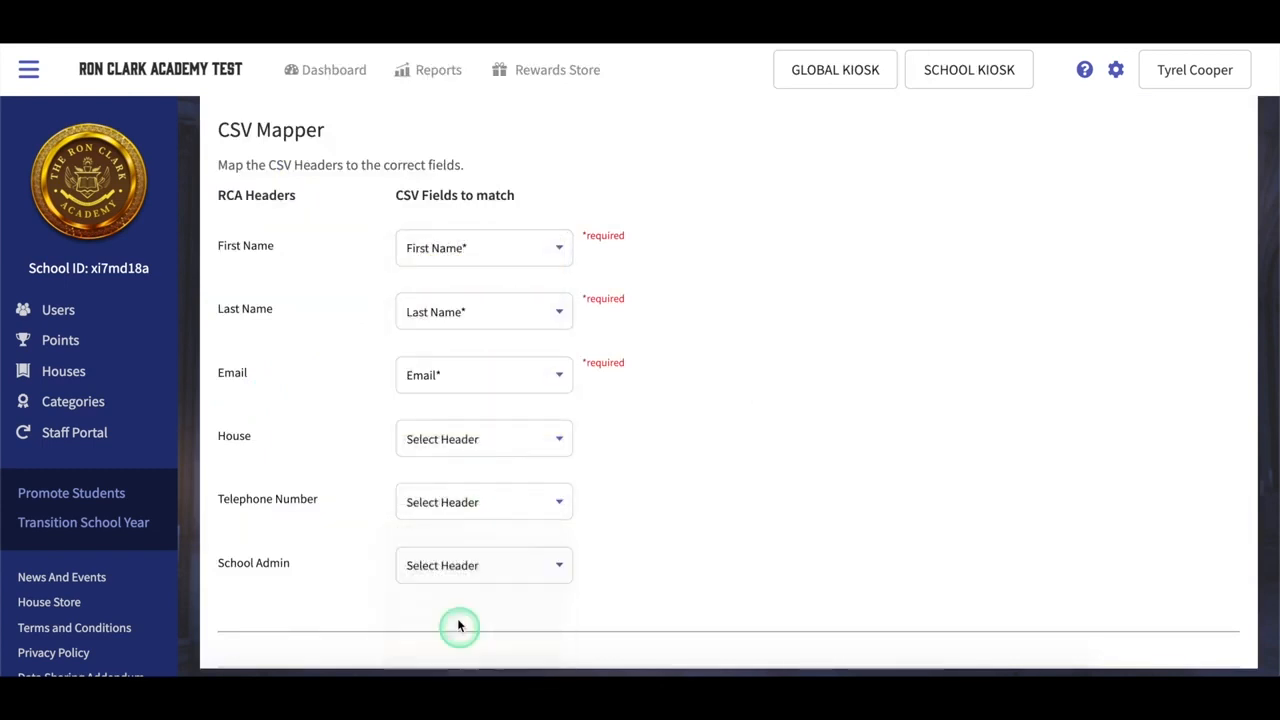
left_click(480, 443)
left_click(460, 506)
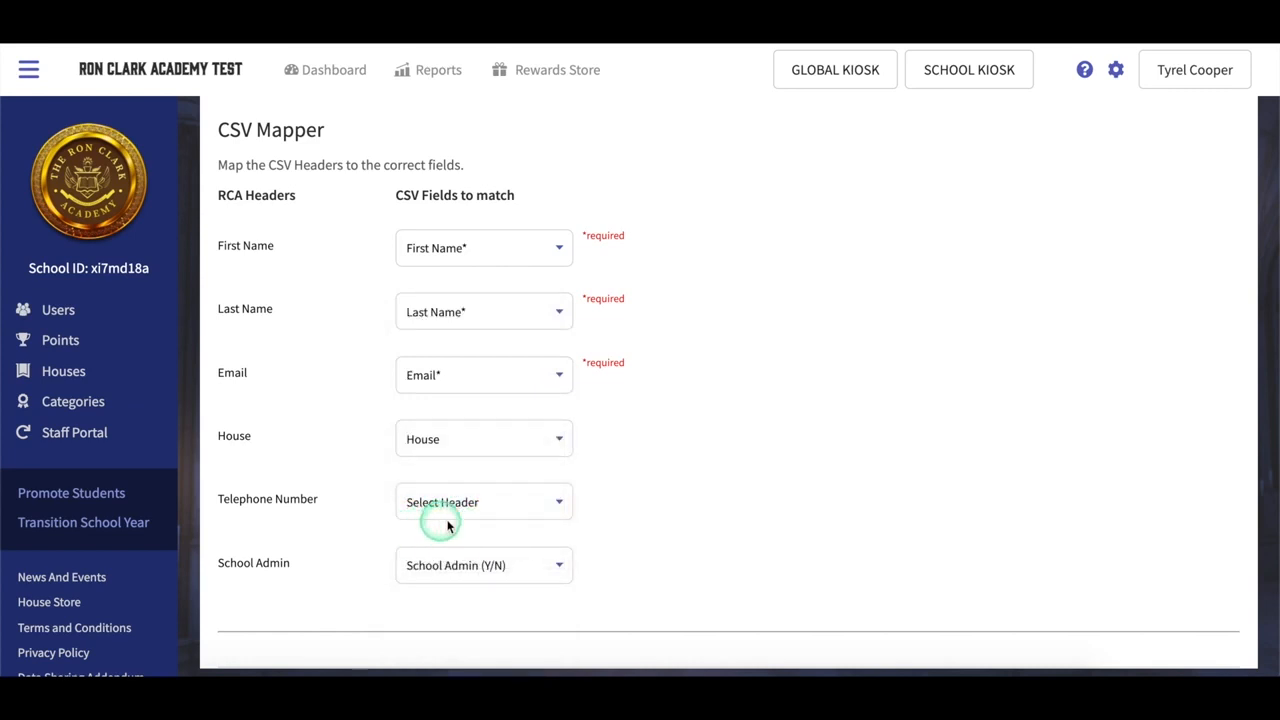
scroll(350, 507, "down", 2)
left_click(1034, 569)
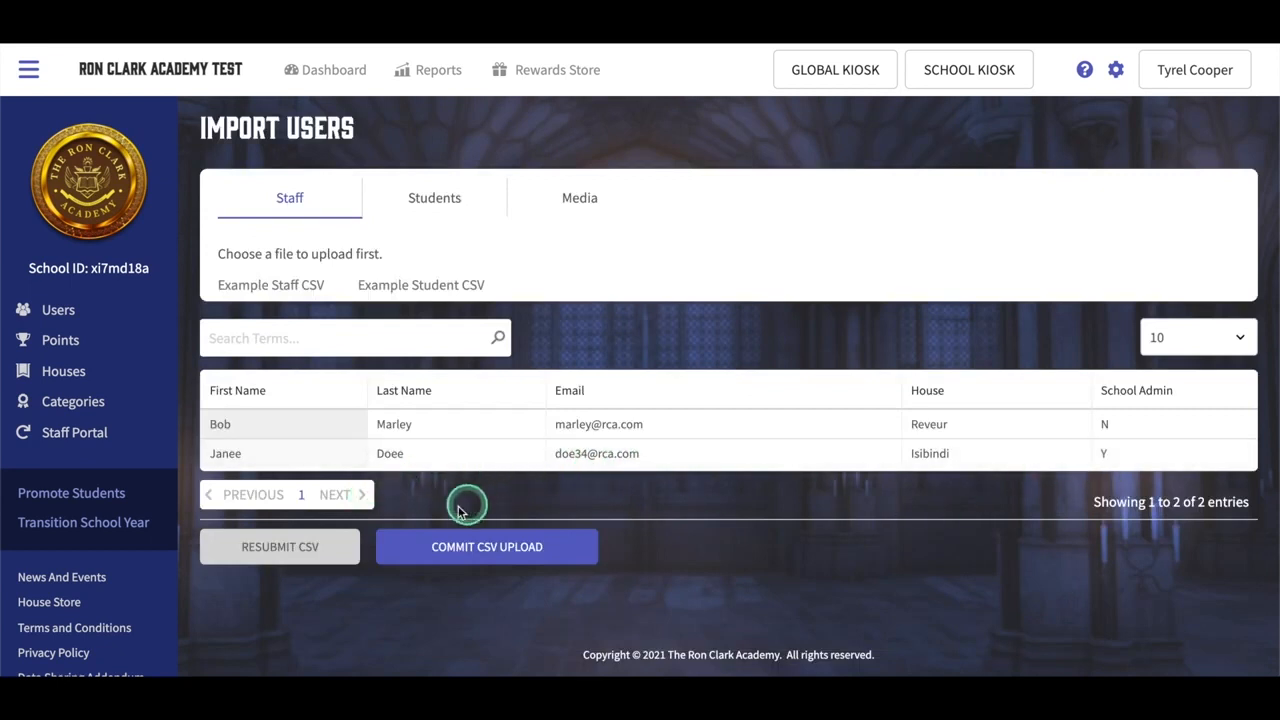
Step: Commit the staff CSV import, dismiss the success alert, and view the Users list
left_click(494, 545)
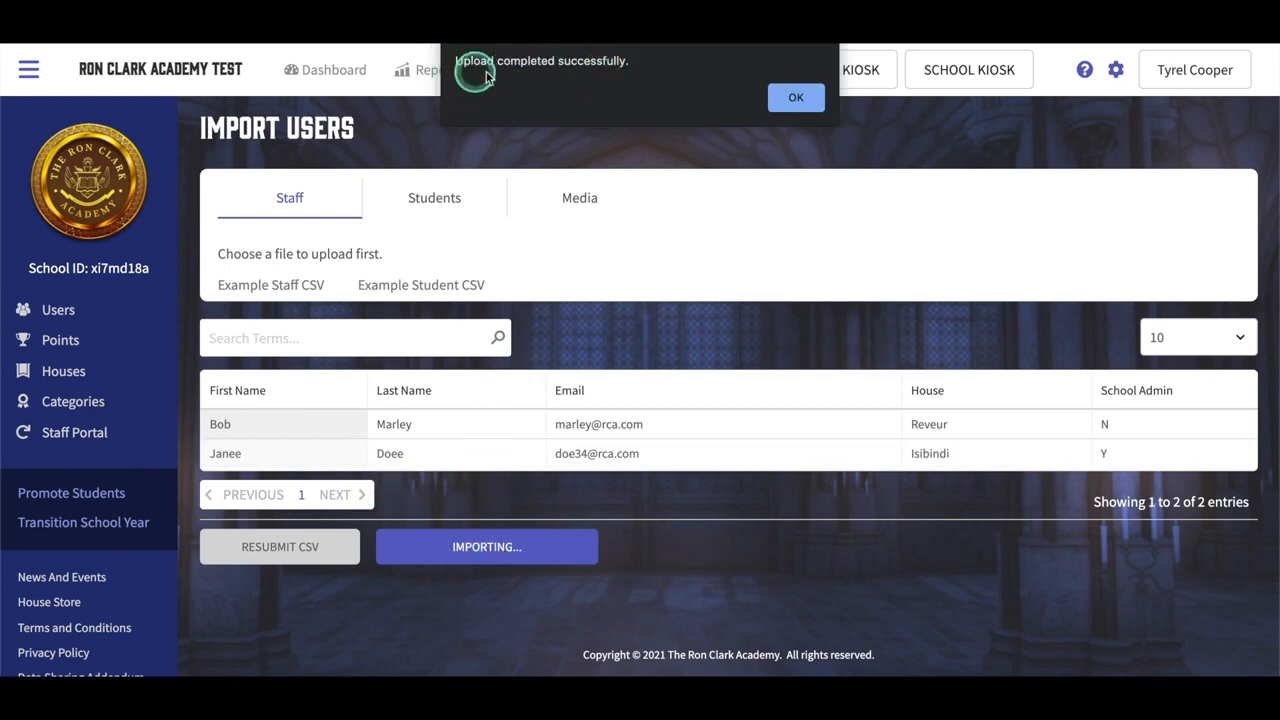
left_click(801, 97)
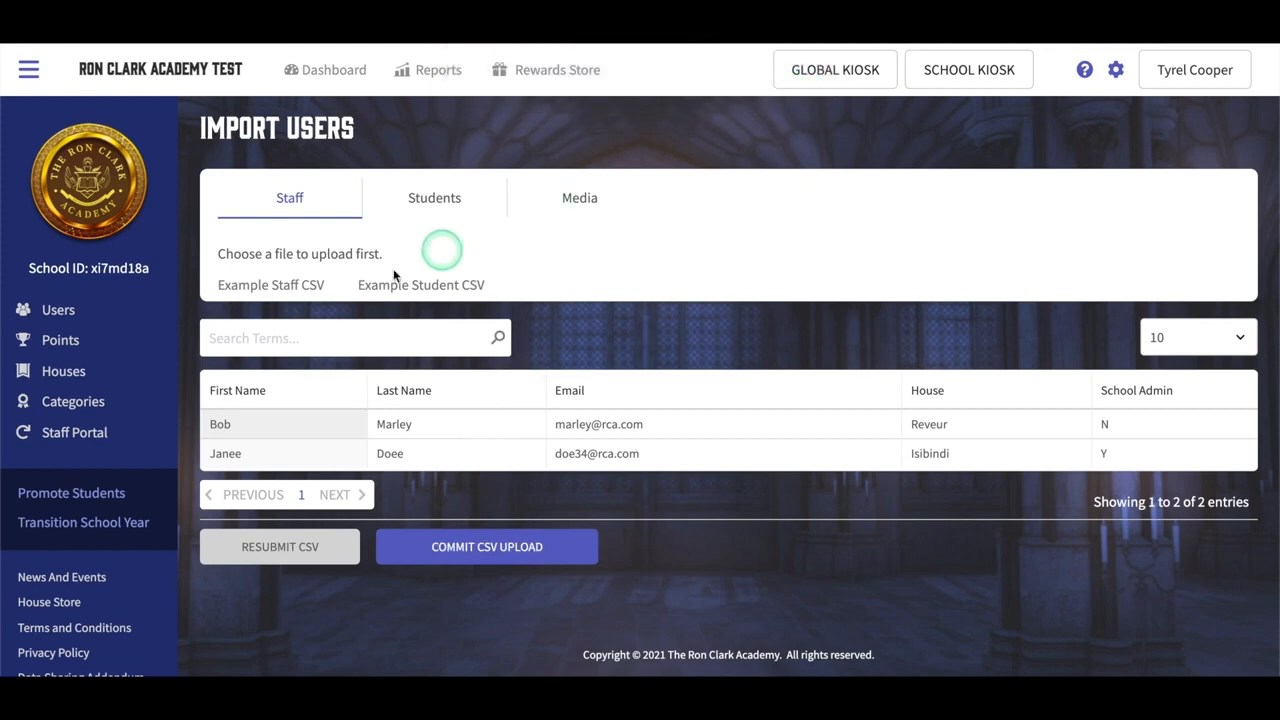
left_click(59, 309)
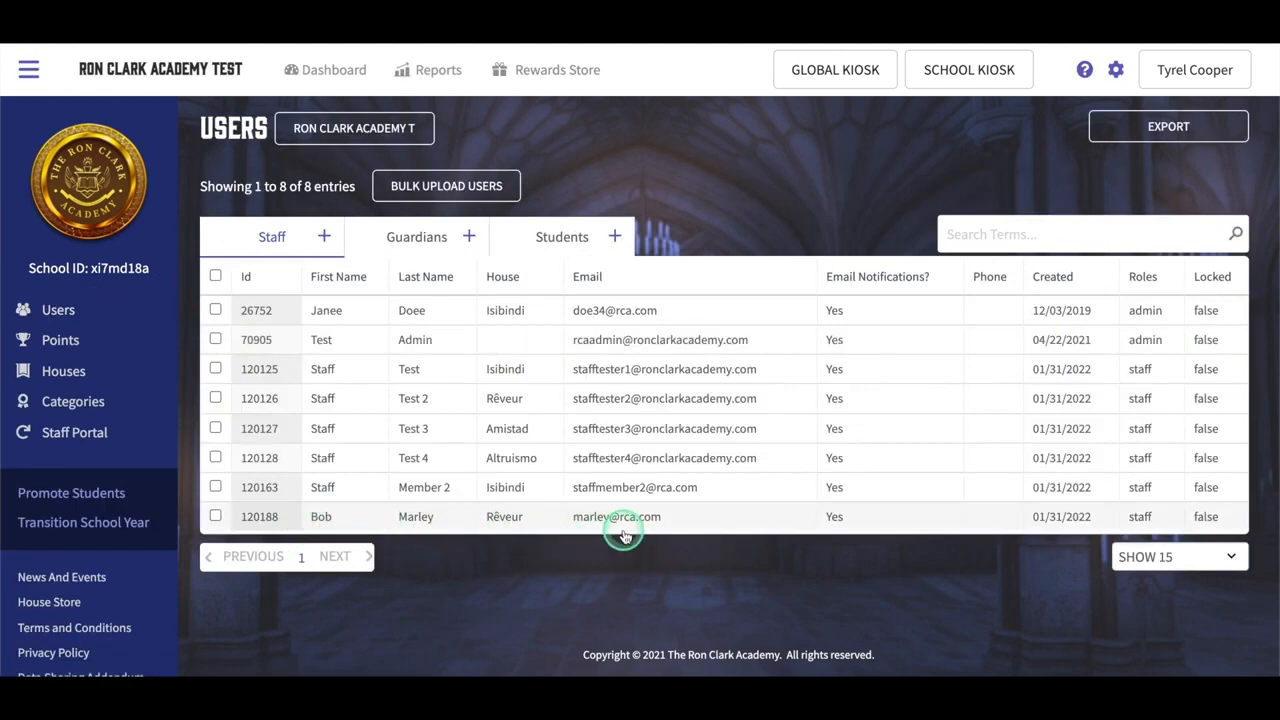
Step: Go back to the Bulk Upload Users page
left_click(436, 190)
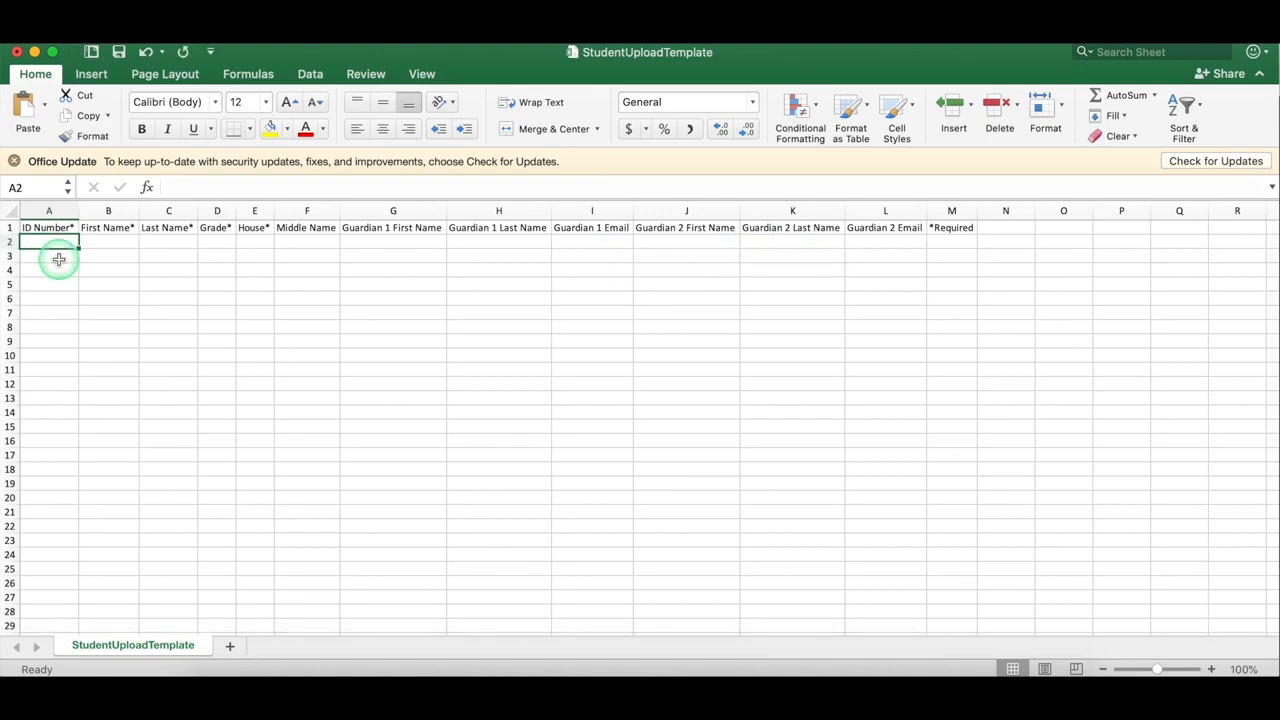
Step: Enter the student's ID, first and last name, grade 6 and house Isibindi in row 2
type("0019921")
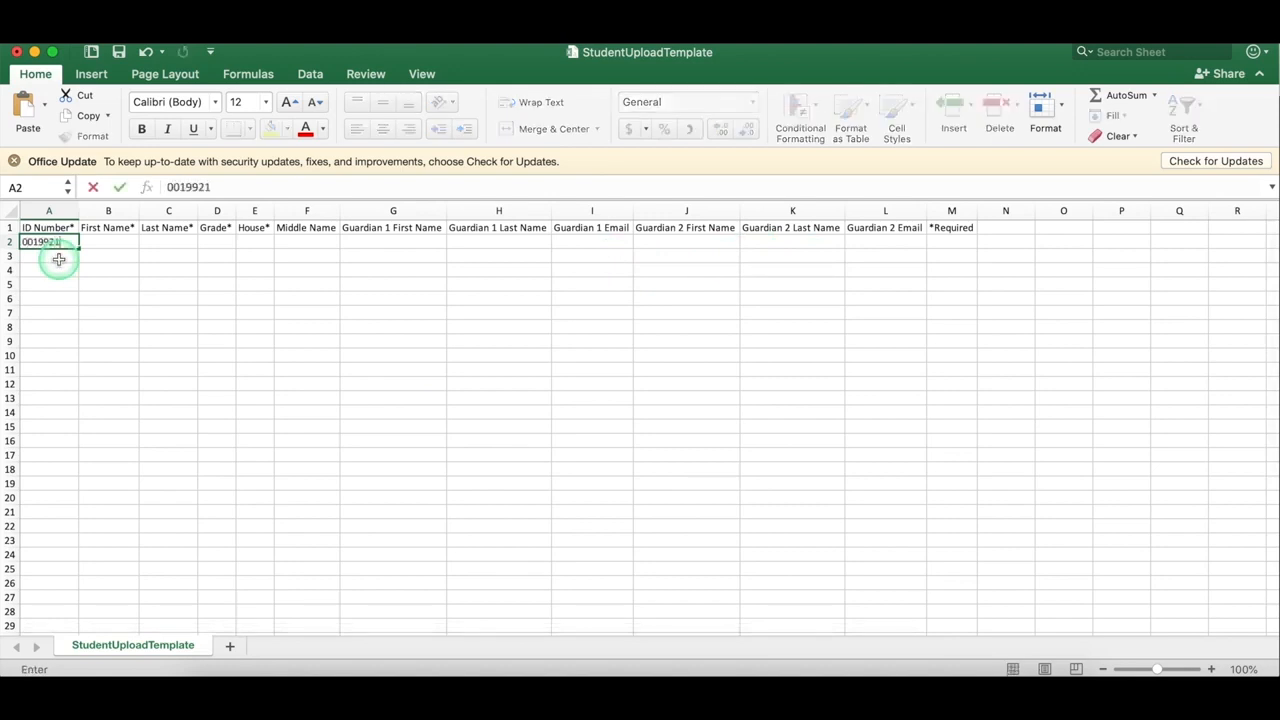
left_click(108, 241)
type("Jaden")
left_click(176, 250)
type("Smith")
left_click(217, 245)
type("6")
left_click(253, 246)
type("Isibindi")
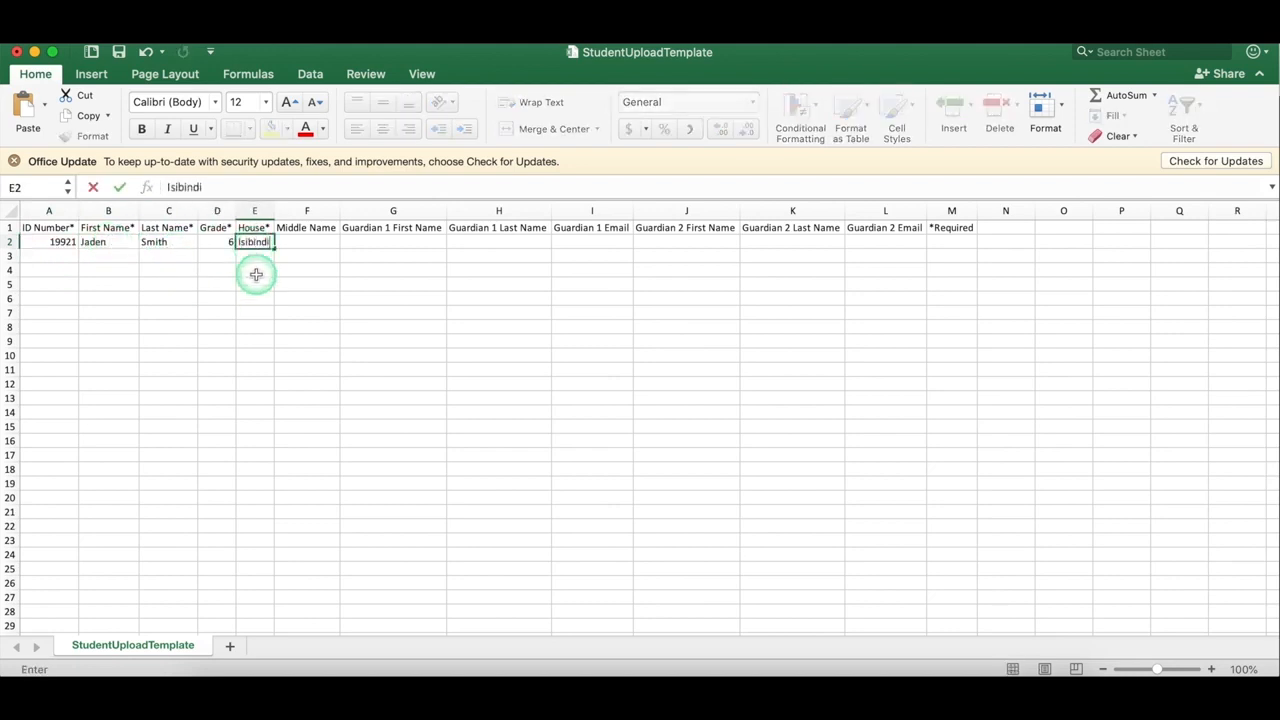
left_click(227, 187)
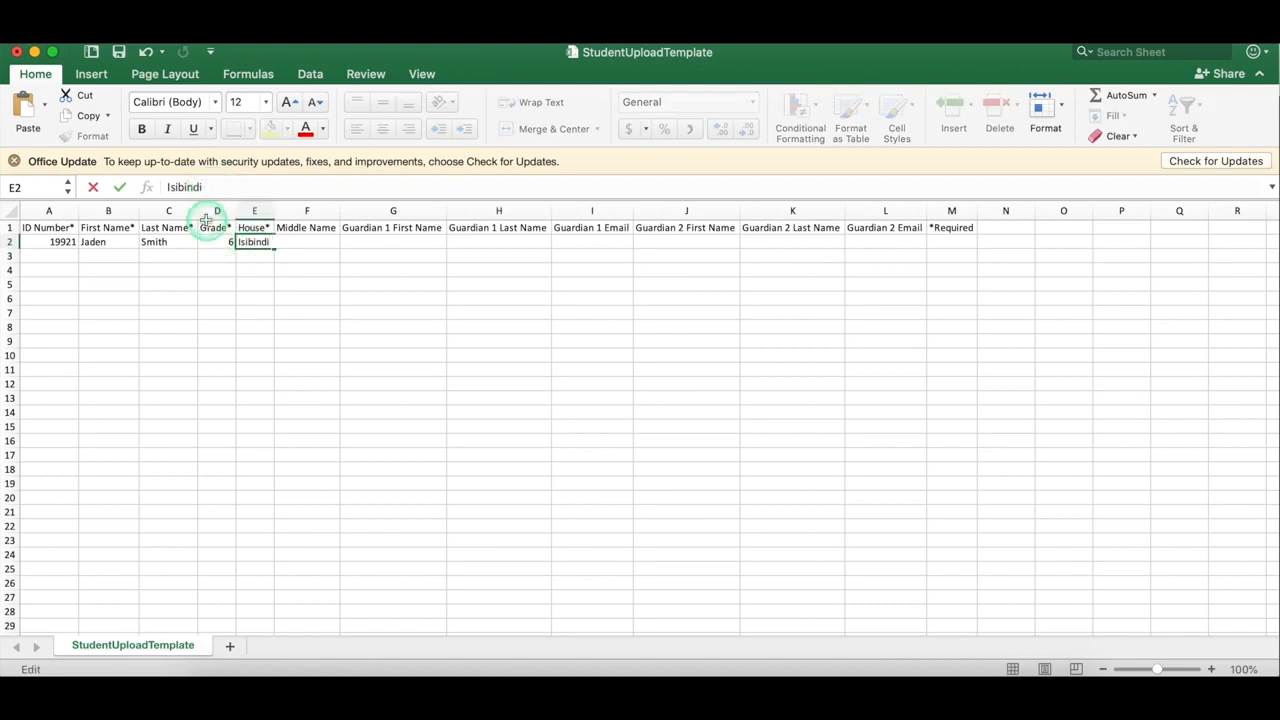
left_click(167, 187)
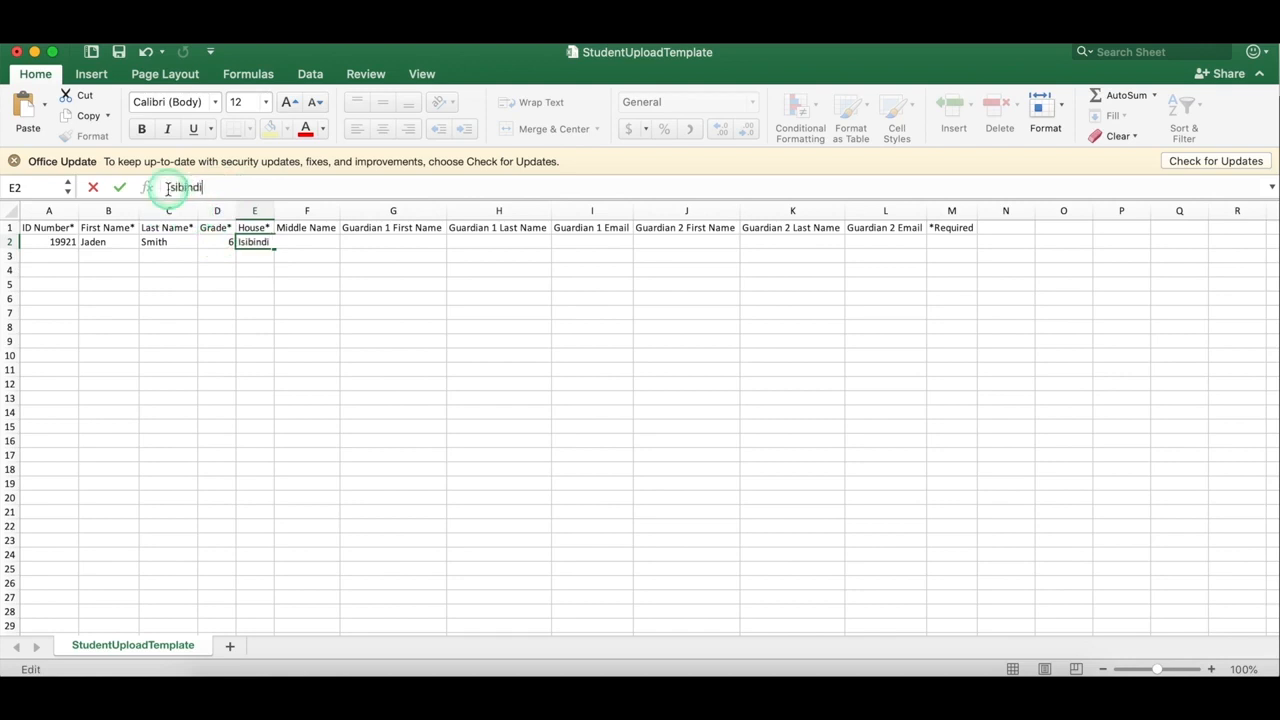
Step: Fill in both guardians' names and e-mails to complete the student row
left_click(403, 242)
type("Wi")
left_click(692, 241)
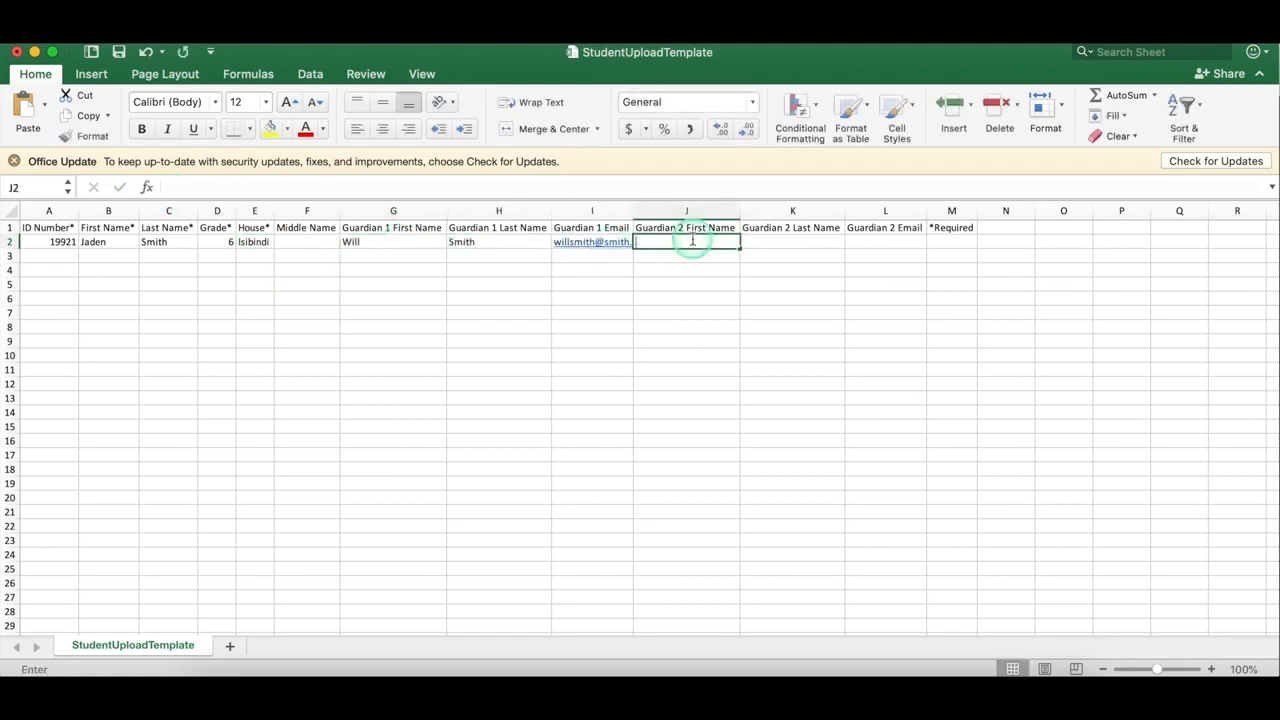
type("Jaden")
key("Tab")
type("Pinkett-SM")
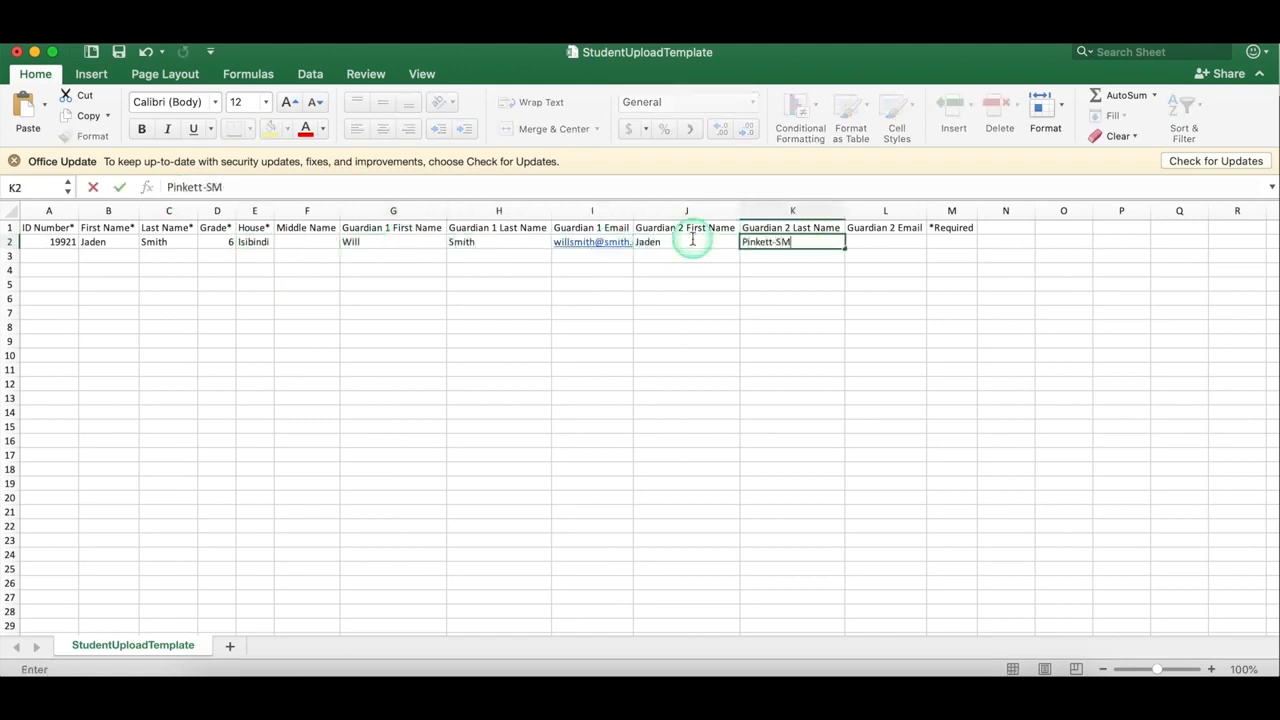
key("Tab")
key("super+v")
key("Return")
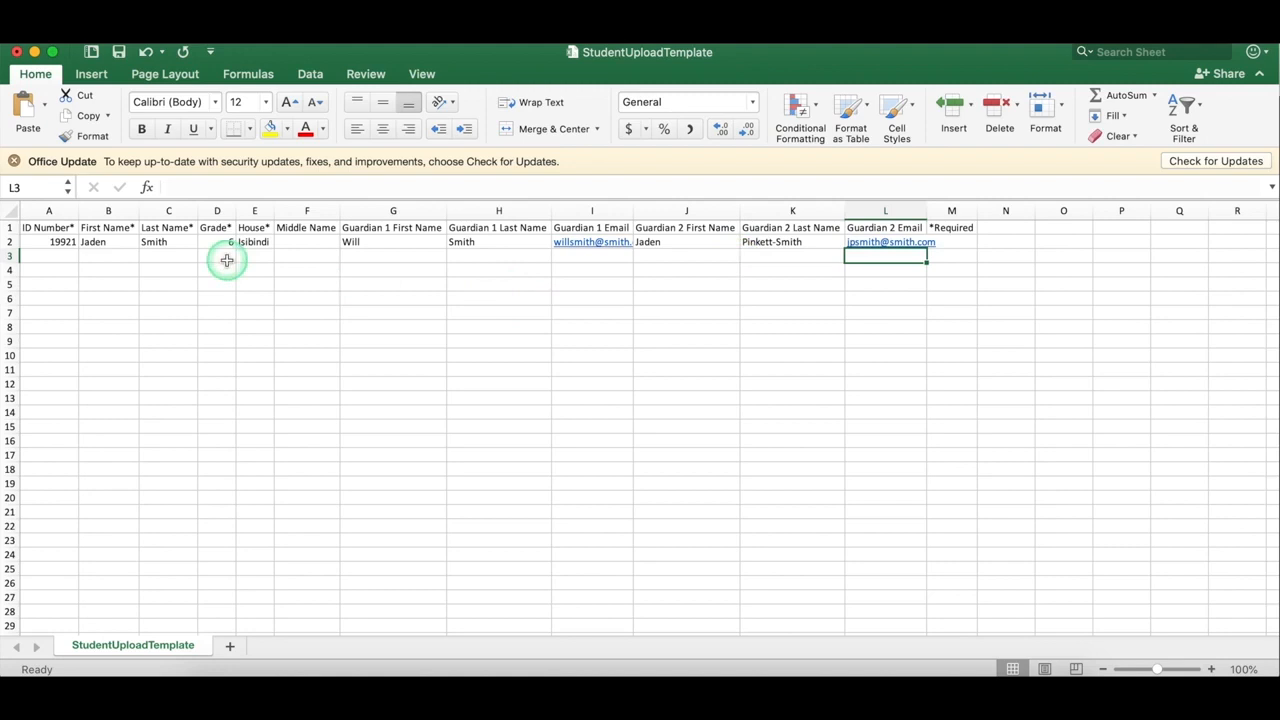
key("Home")
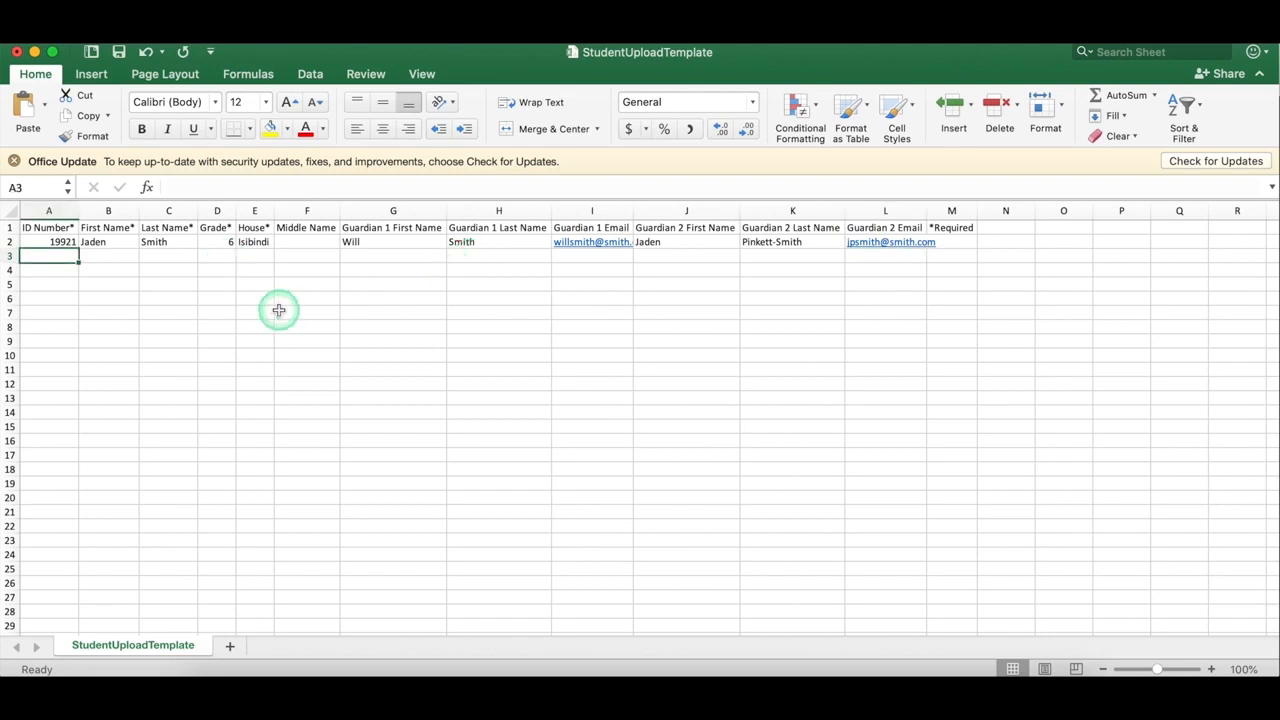
Step: Save the sheet to the Desktop as CSV StudentUploadTemplateTest and minimize Excel
left_click(112, 43)
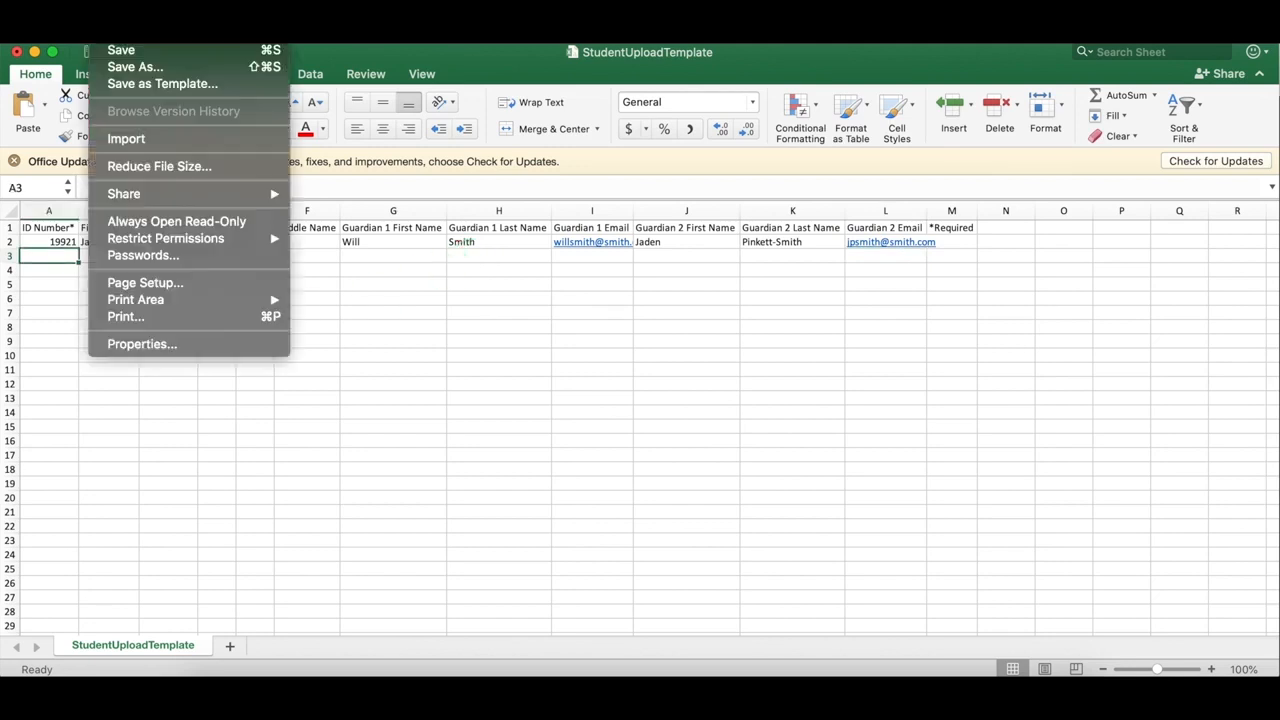
left_click(135, 66)
left_click(712, 108)
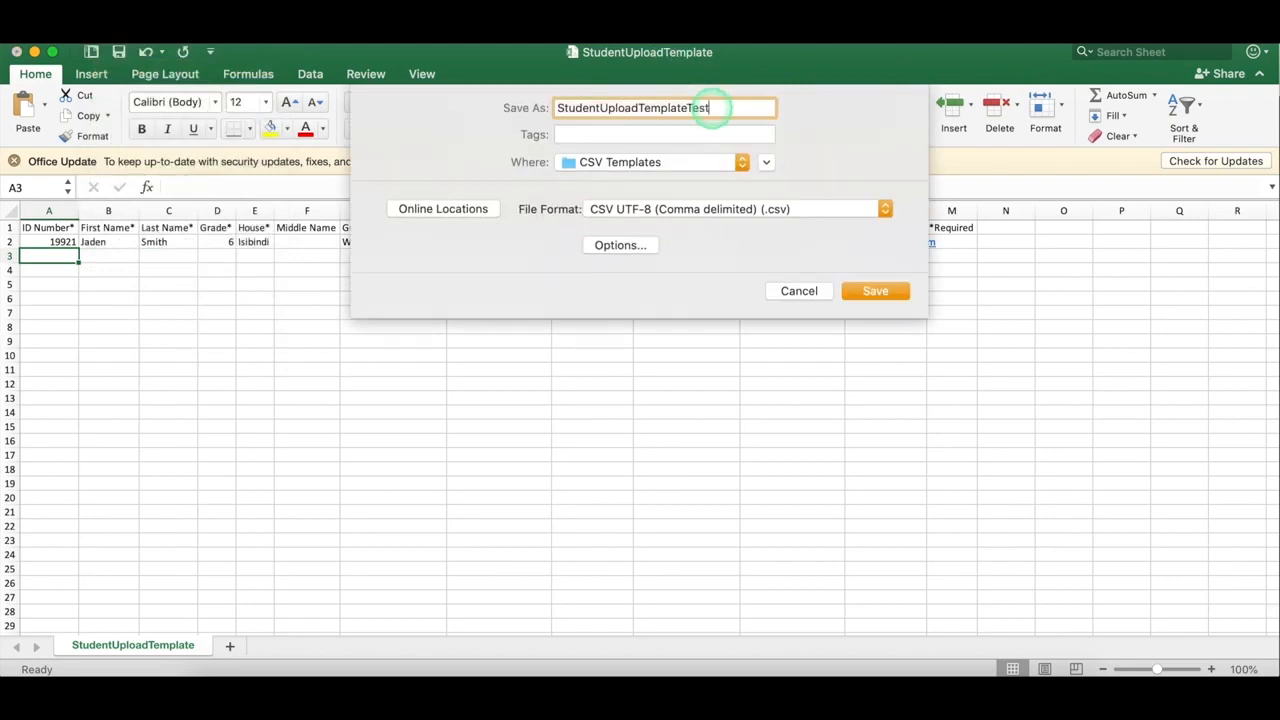
type("Test")
left_click(686, 162)
left_click(651, 198)
left_click(866, 291)
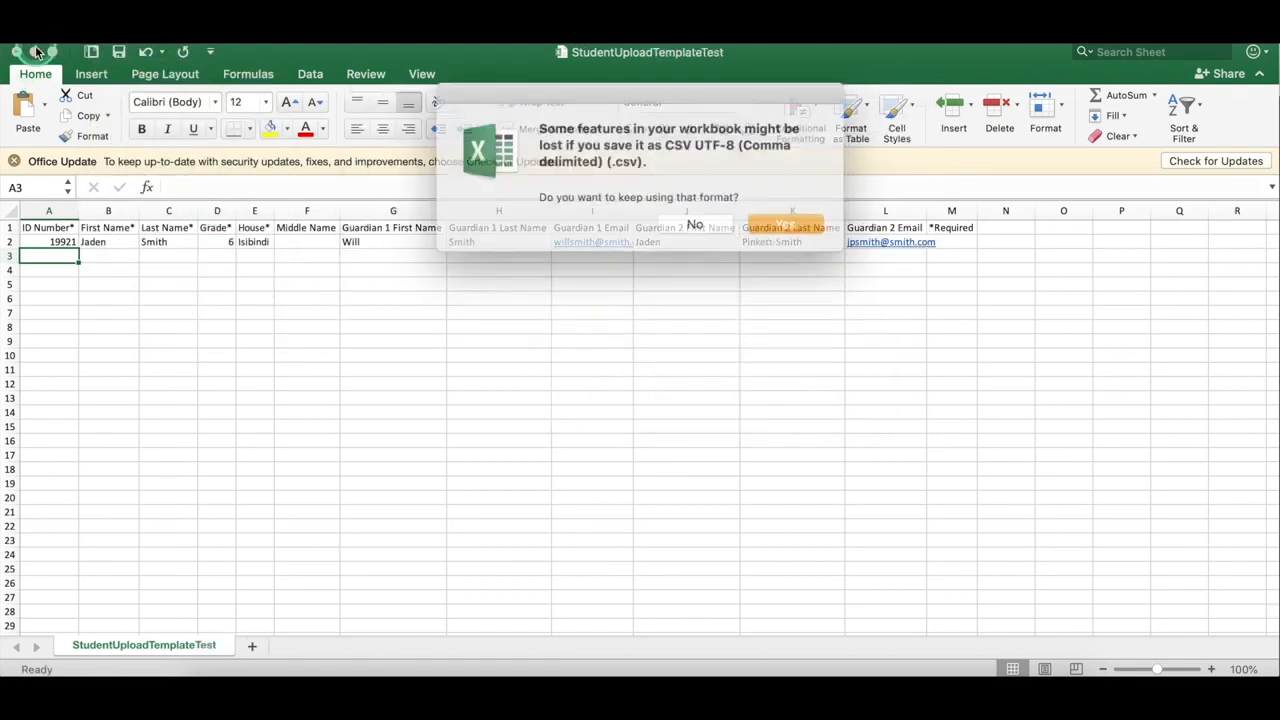
left_click(780, 225)
left_click(35, 51)
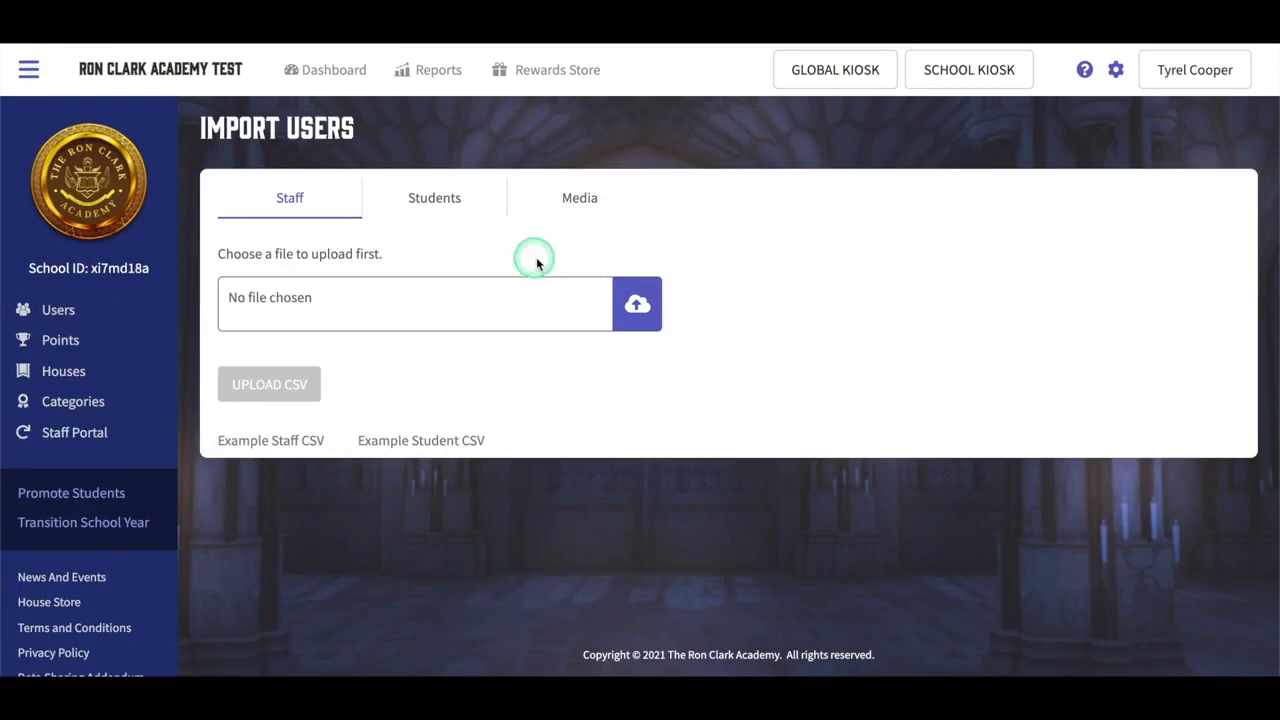
Step: Switch to student import and upload the StudentUploadTemplateTest file
left_click(436, 199)
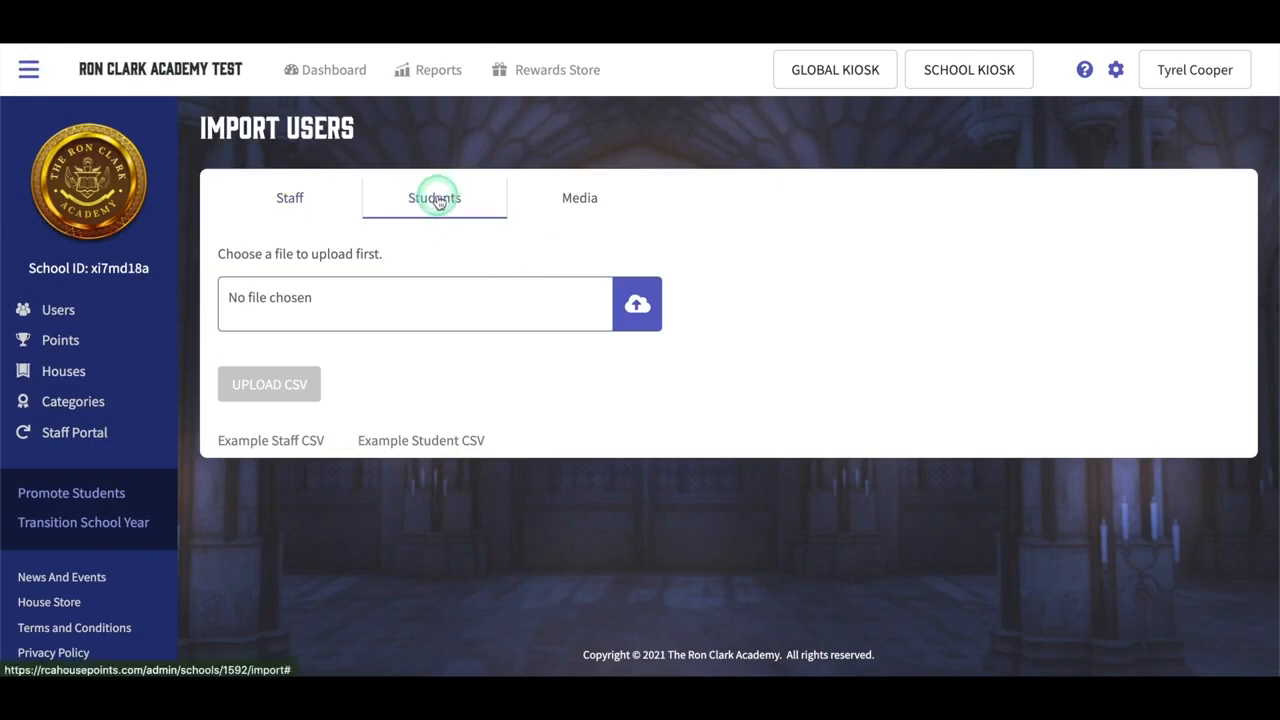
left_click(635, 312)
left_click(514, 209)
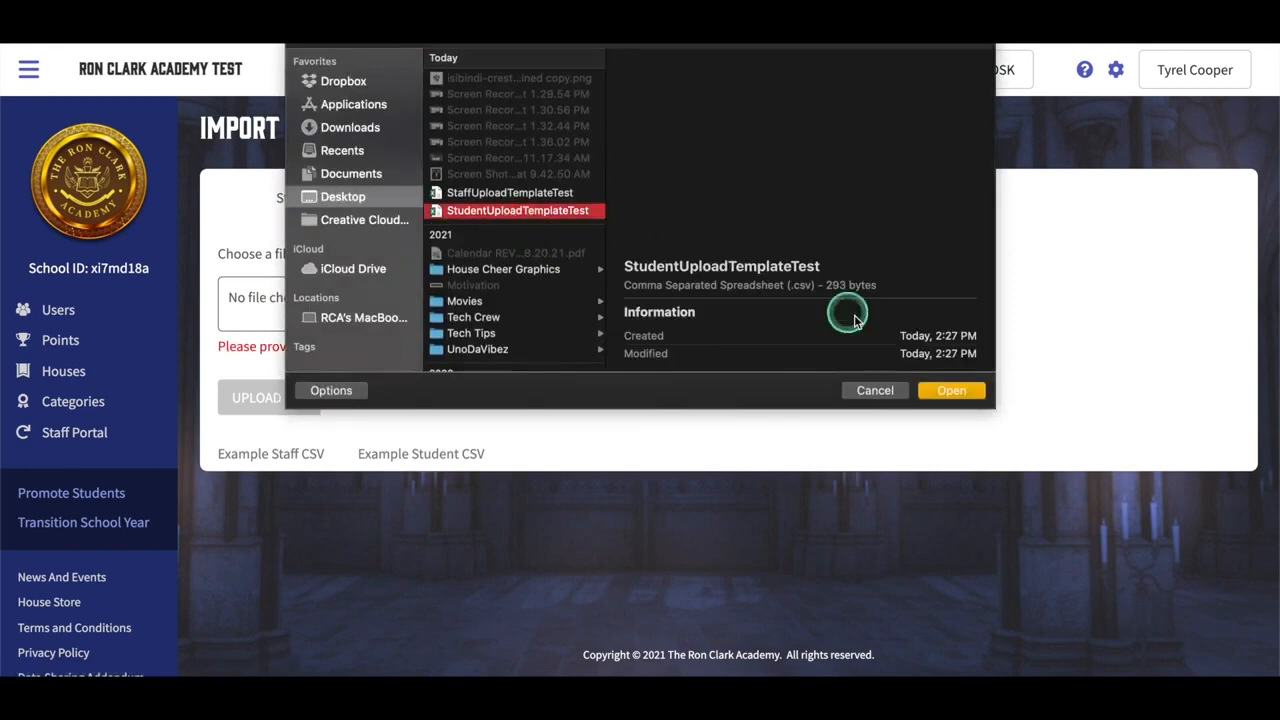
left_click(954, 390)
left_click(296, 397)
scroll(296, 397, "down", 5)
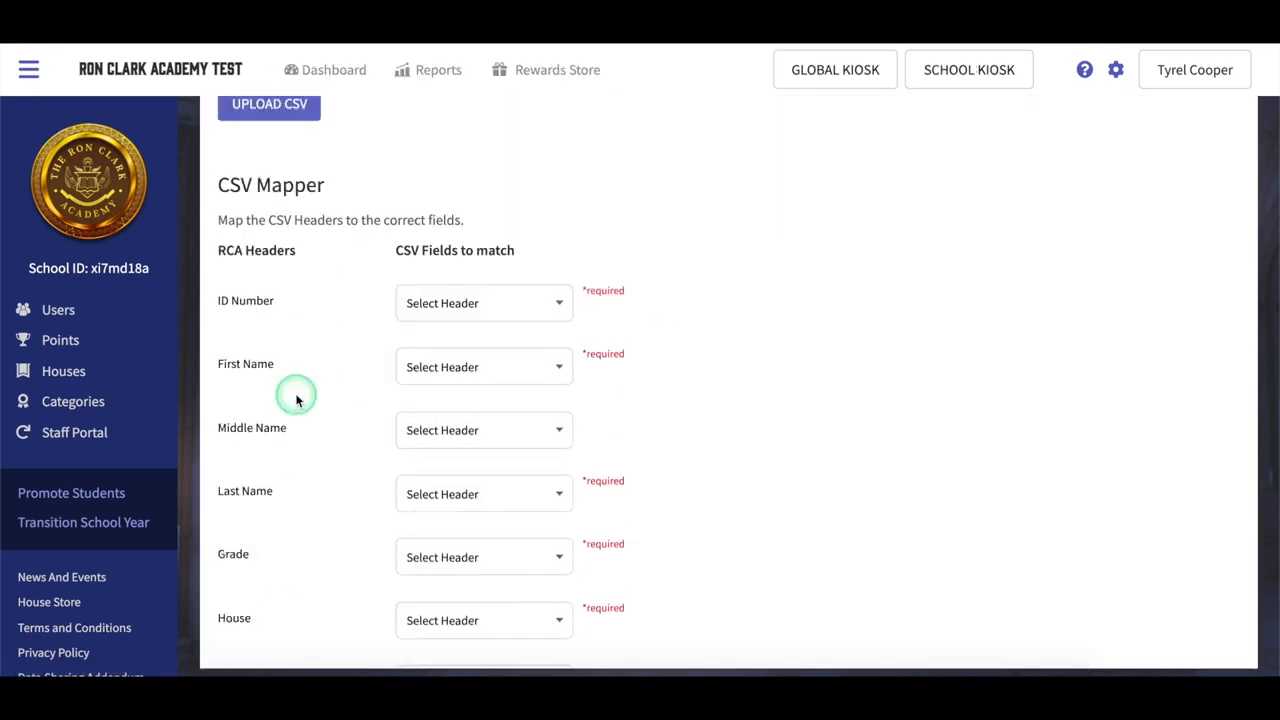
Step: Map ID Number, First Name, Last Name, Grade and House to their CSV columns
left_click(477, 252)
left_click(477, 264)
left_click(480, 312)
left_click(480, 340)
left_click(484, 439)
left_click(481, 488)
left_click(481, 490)
left_click(478, 561)
scroll(480, 566, "down", 1)
left_click(480, 500)
left_click(463, 578)
scroll(462, 510, "down", 2)
scroll(462, 505, "down", 2)
Step: Map the Guardian #1 and #2 first name, last name and e-mail fields, then save the mapping
left_click(460, 272)
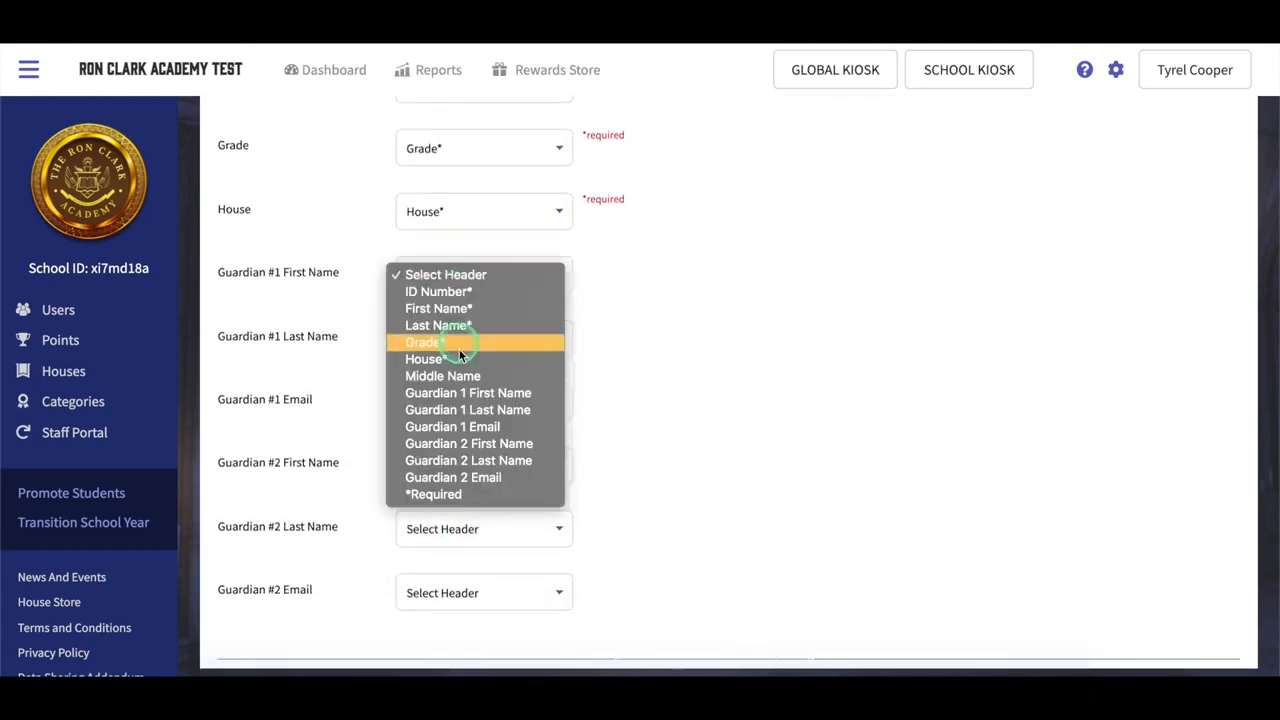
left_click(470, 392)
left_click(470, 338)
left_click(470, 473)
left_click(478, 402)
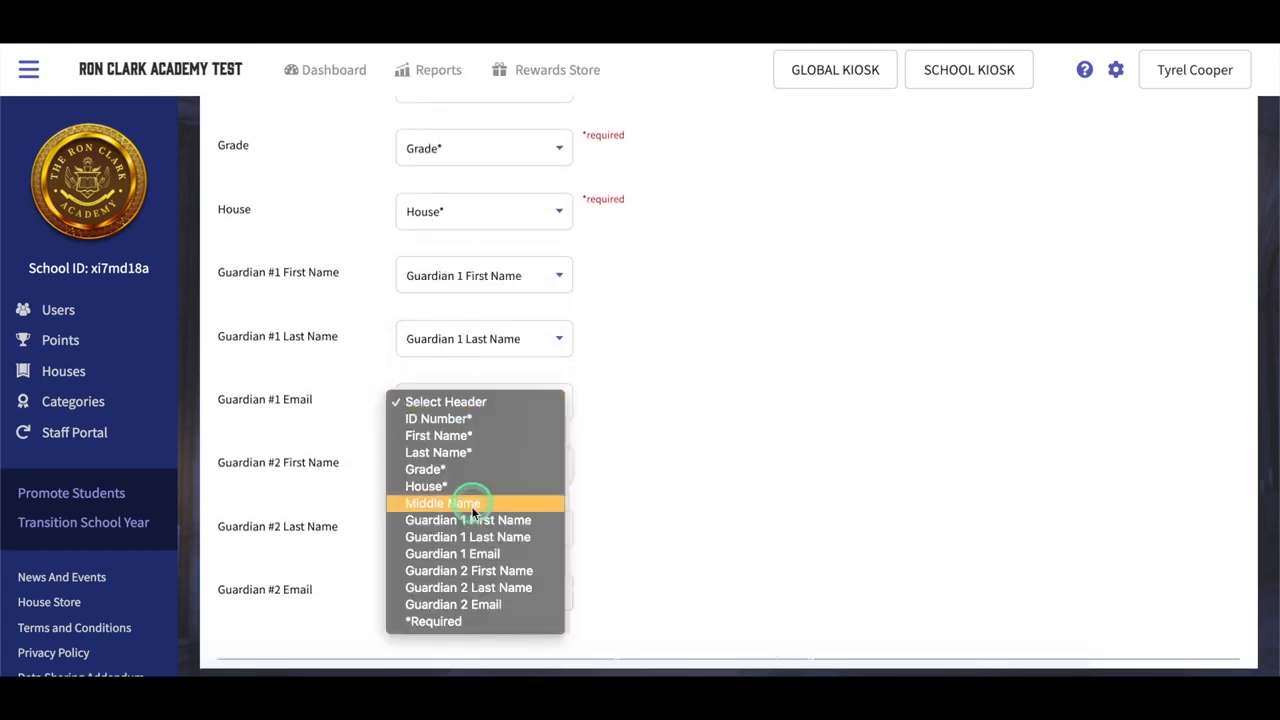
left_click(471, 553)
left_click(484, 465)
left_click(492, 632)
left_click(494, 529)
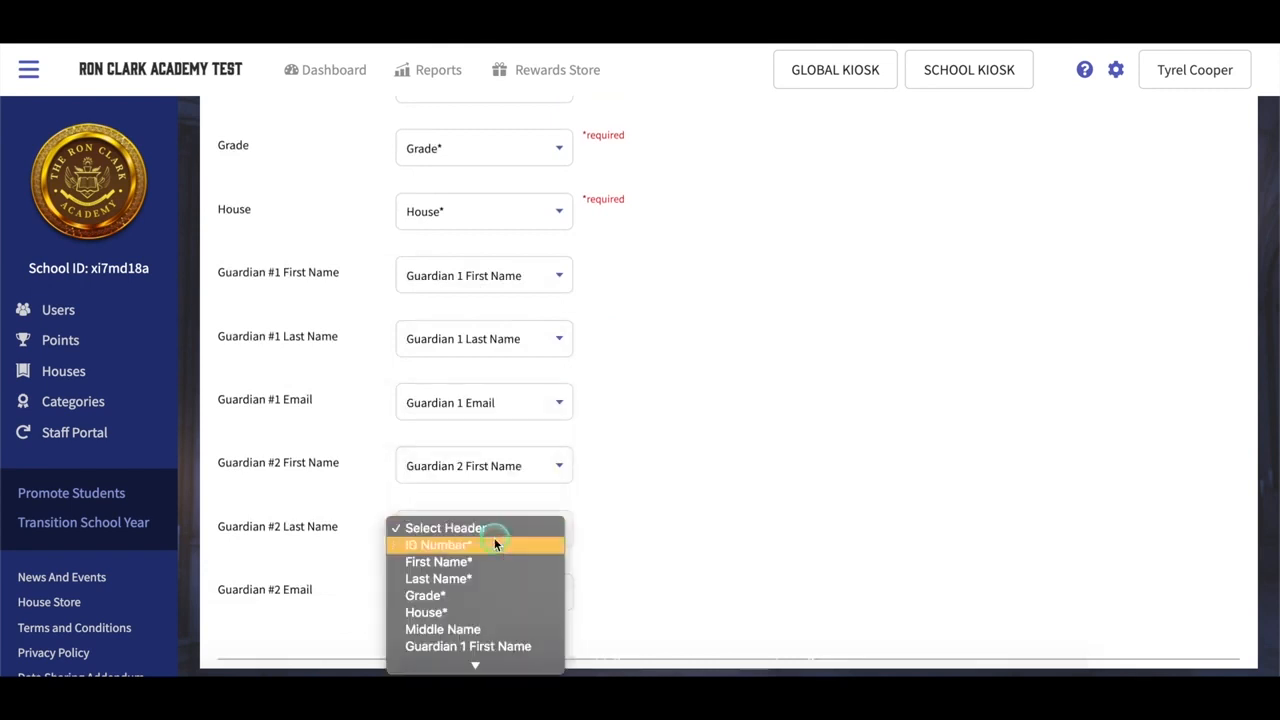
left_click(490, 624)
left_click(505, 601)
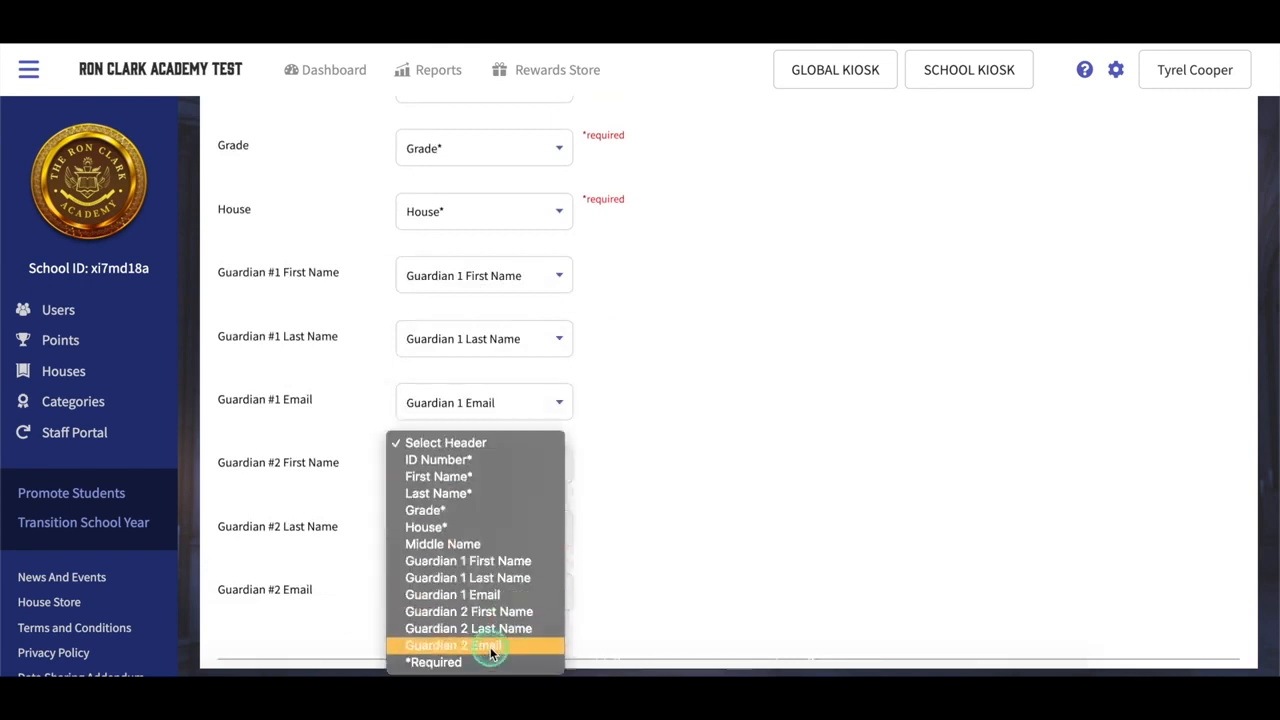
left_click(490, 647)
scroll(571, 500, "down", 2)
left_click(1063, 568)
left_click(568, 448)
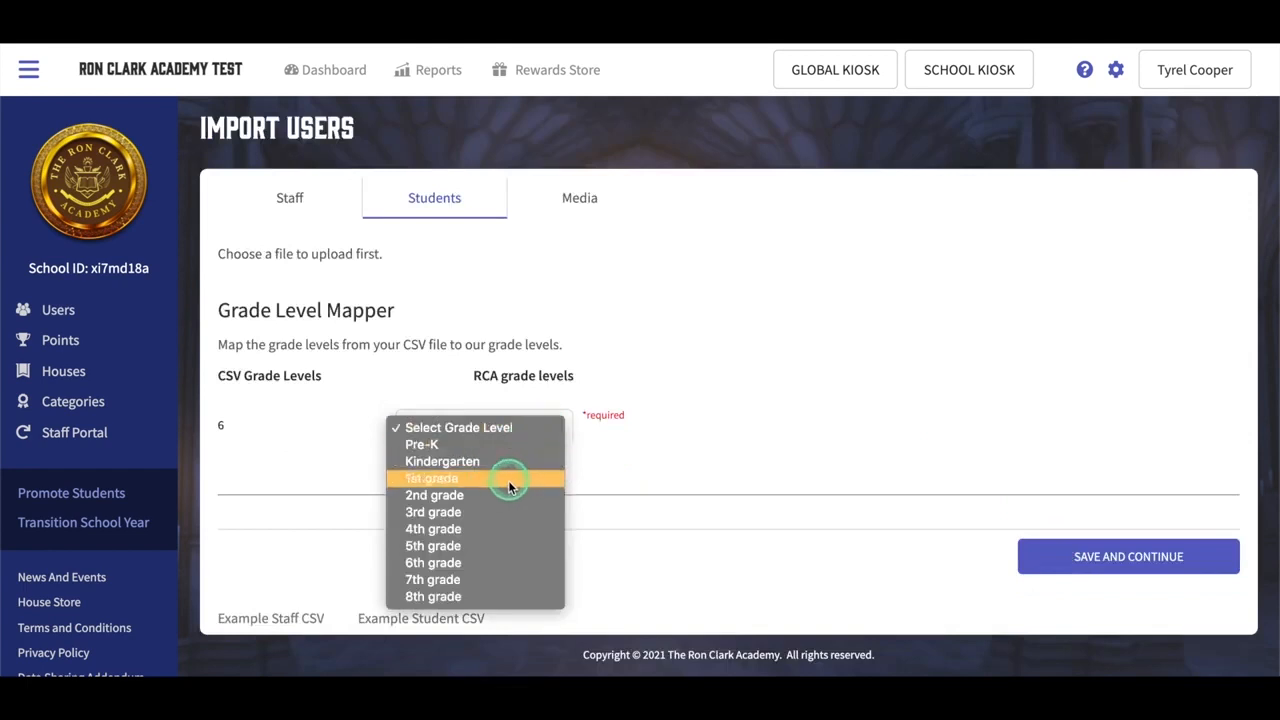
Step: Map CSV grade 6 to 6th grade, commit the student import, and view the students list
left_click(508, 560)
left_click(1066, 566)
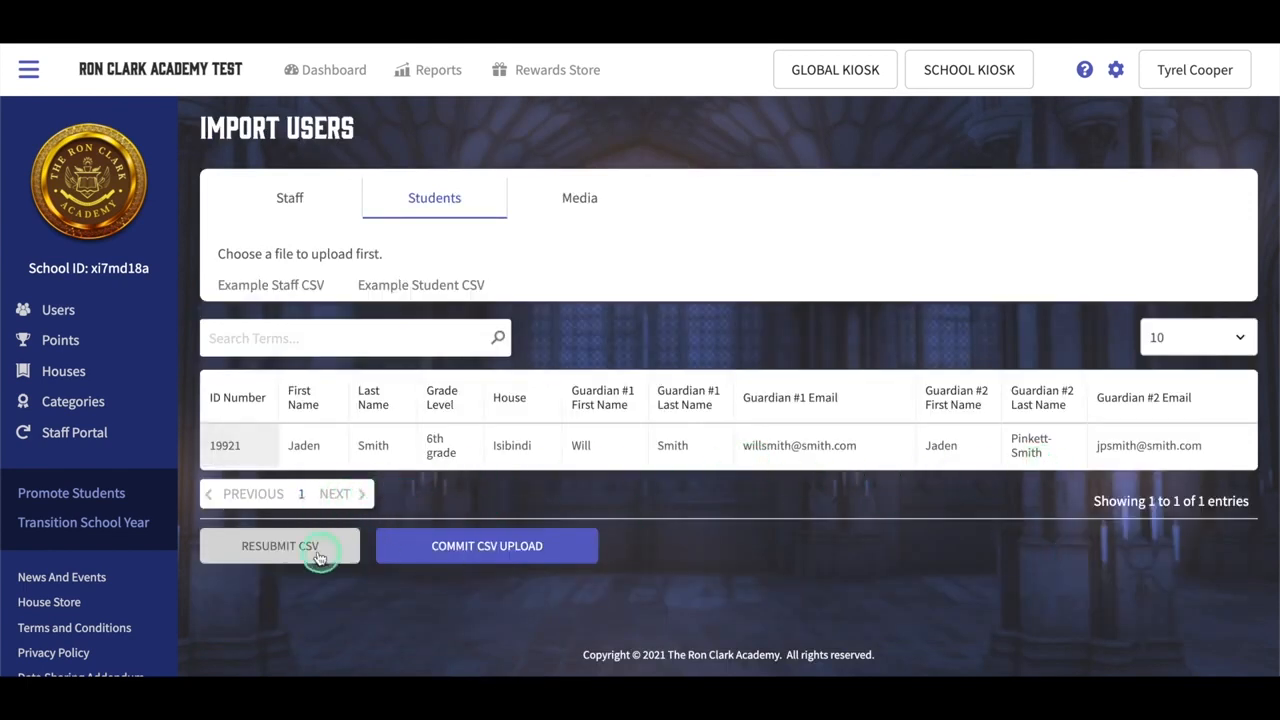
left_click(508, 547)
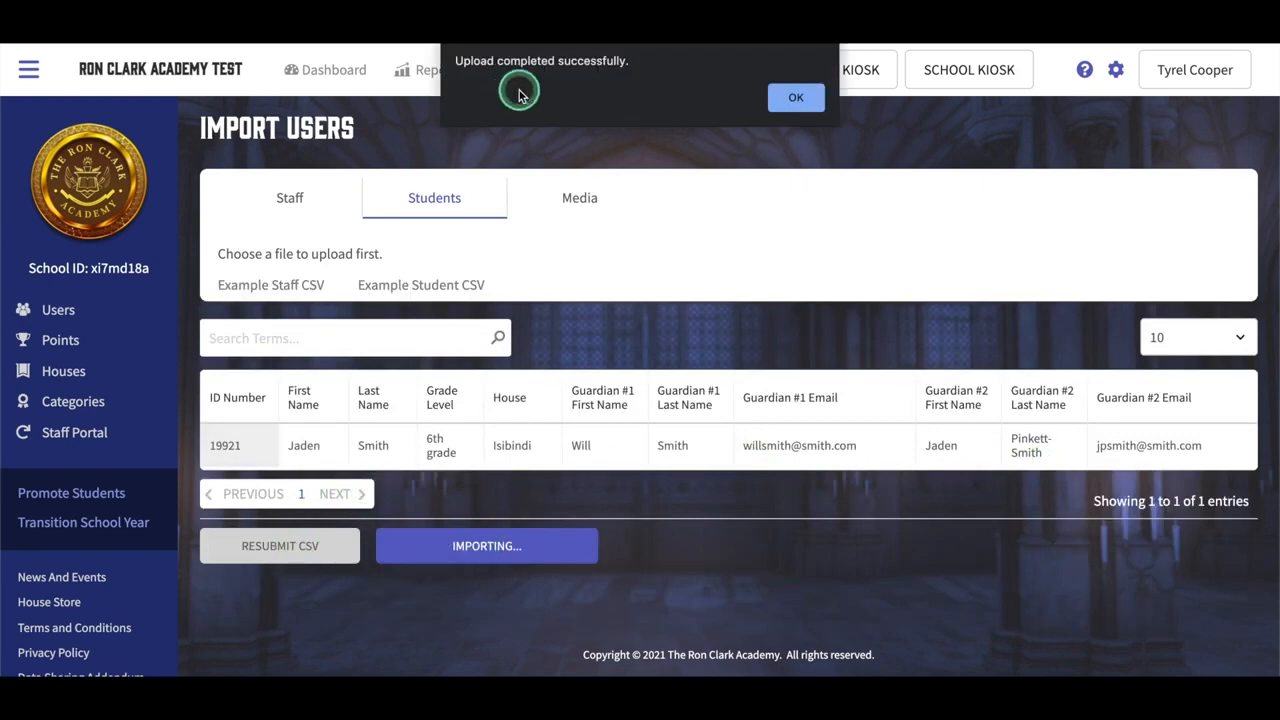
left_click(793, 100)
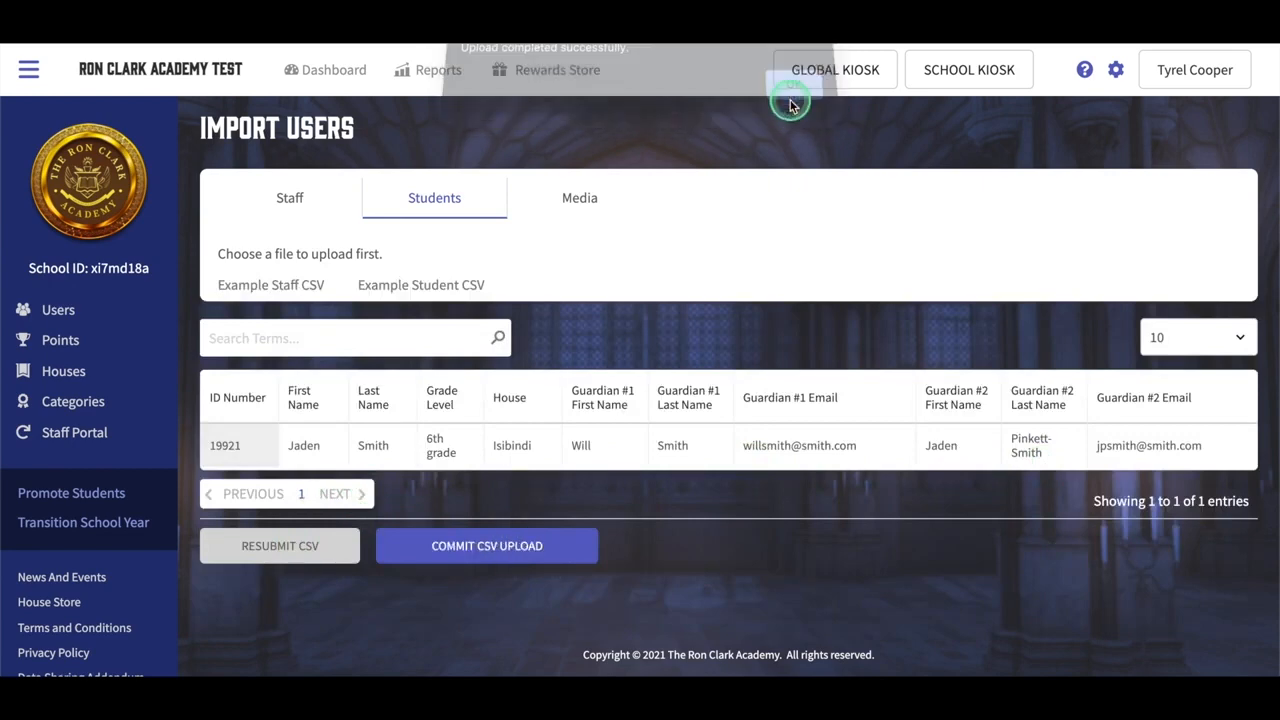
left_click(55, 309)
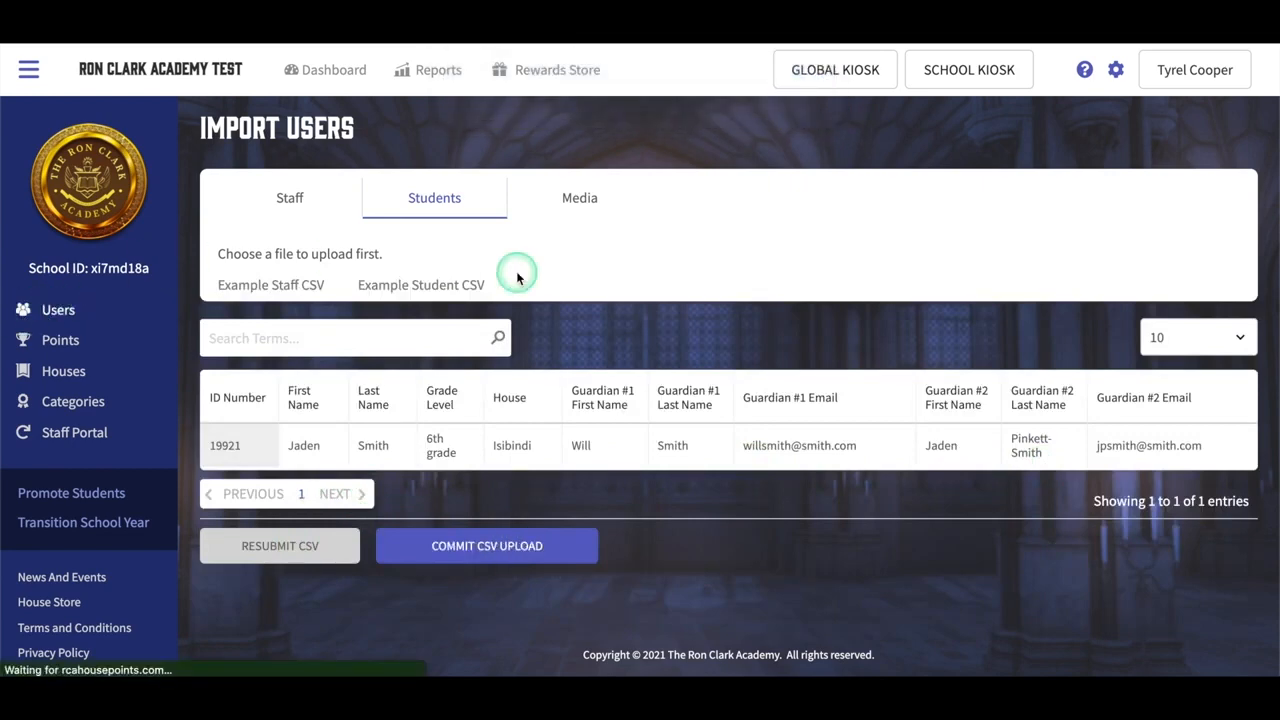
left_click(565, 239)
Step: Open the Guardians list and go to its second page
scroll(371, 609, "down", 2)
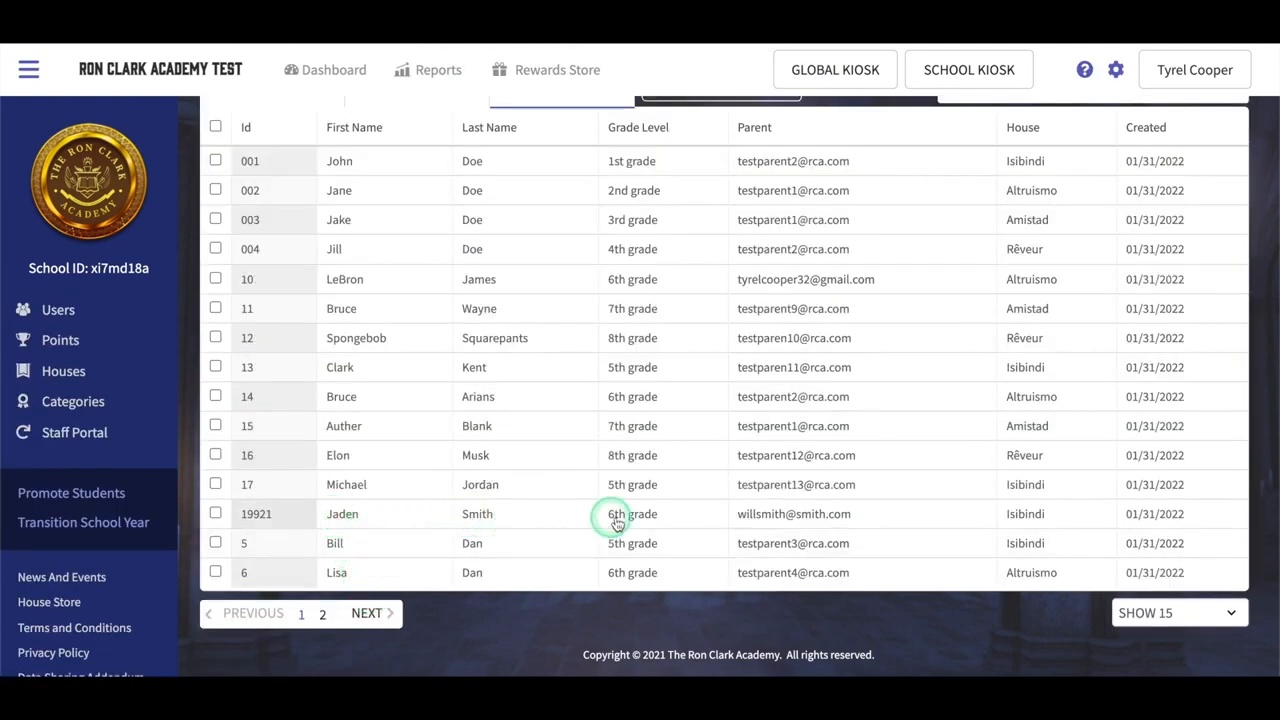
scroll(574, 466, "up", 2)
left_click(427, 268)
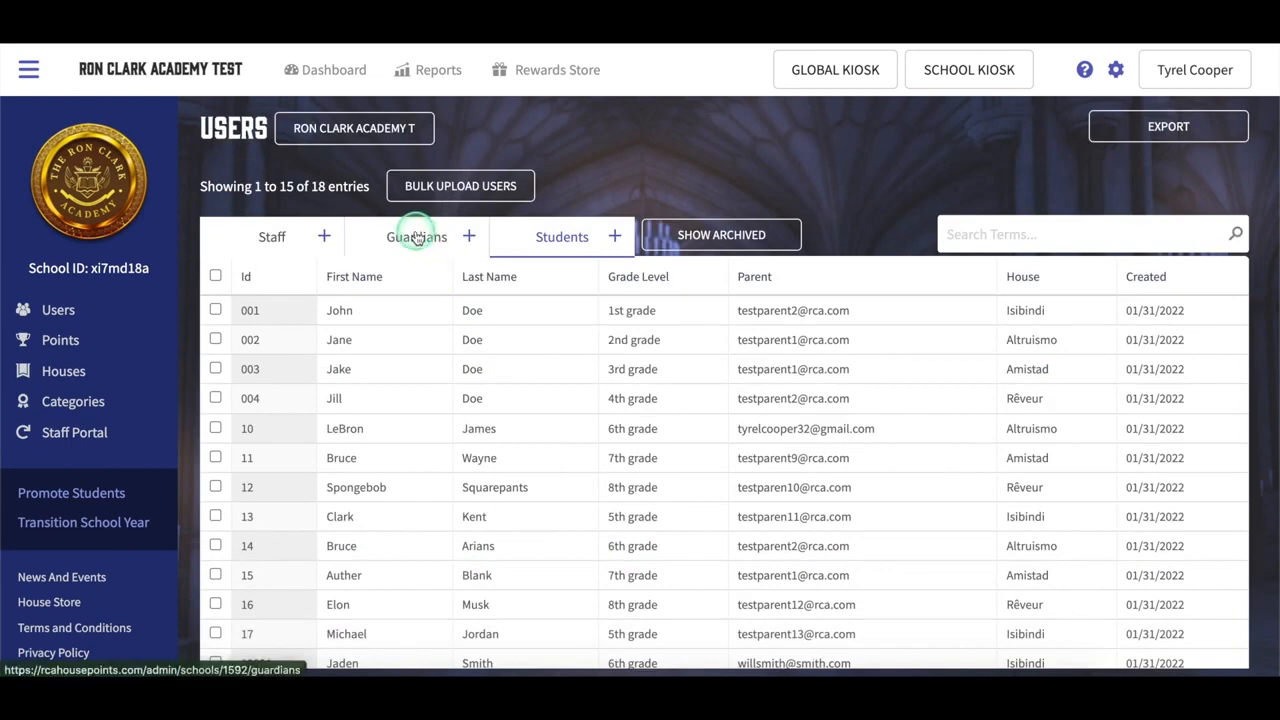
scroll(505, 425, "down", 2)
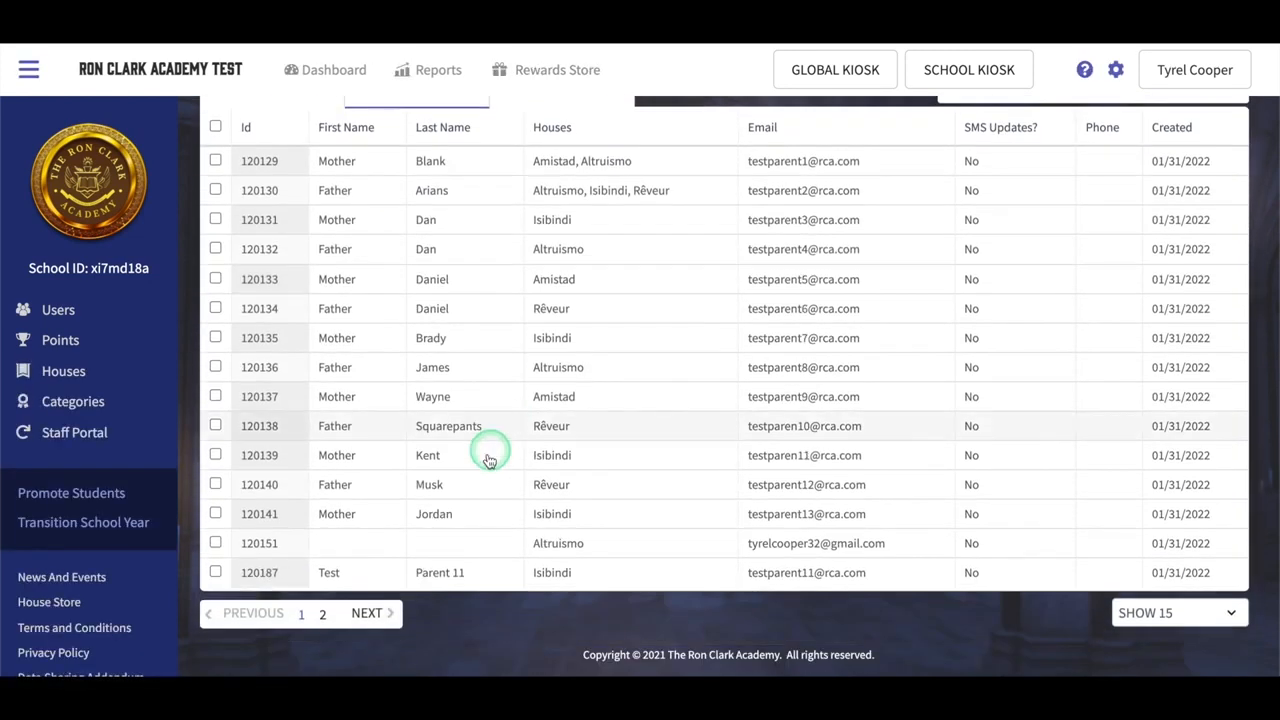
left_click(375, 622)
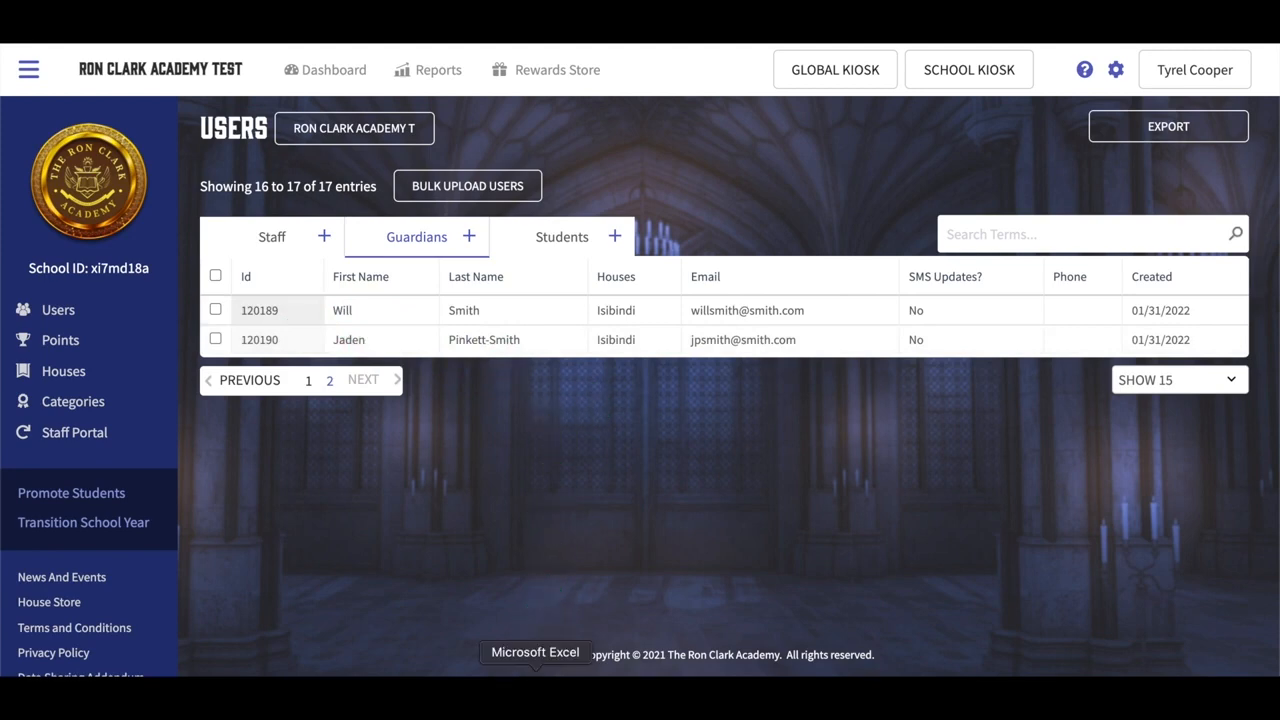
Step: Return to the student spreadsheet and edit the second guardian's first name in J2
left_click(535, 672)
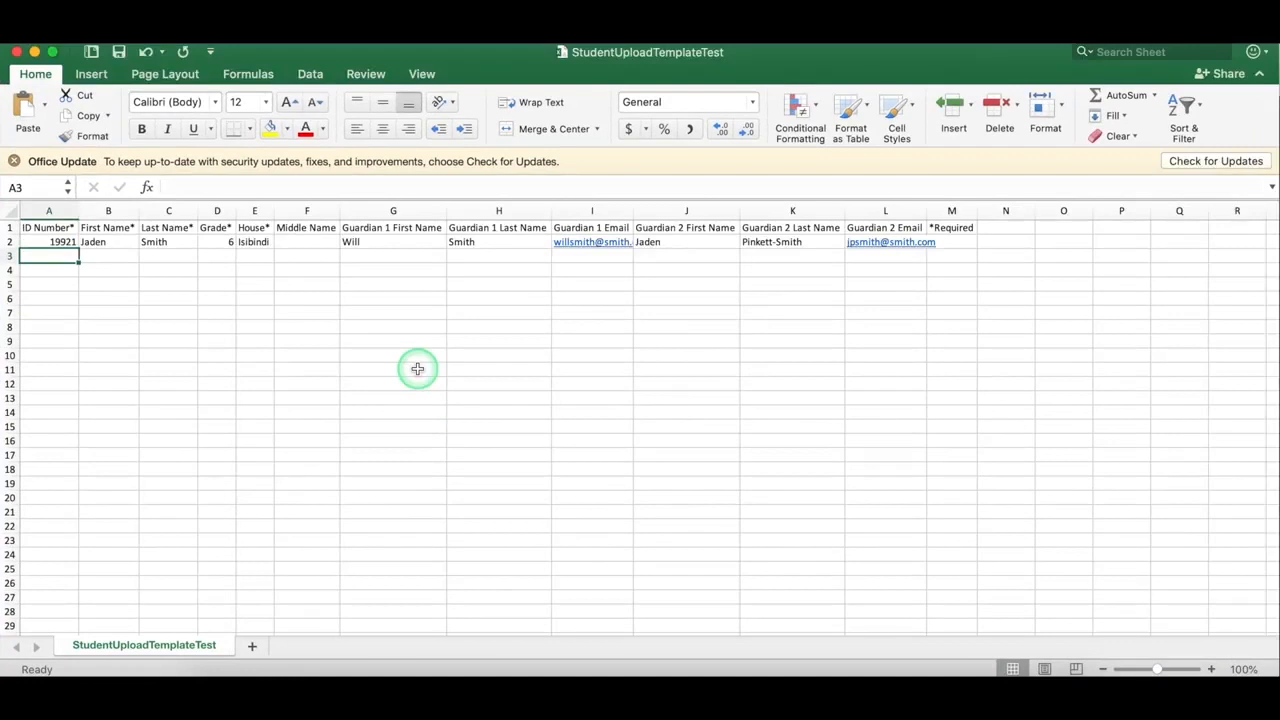
key("Tab")
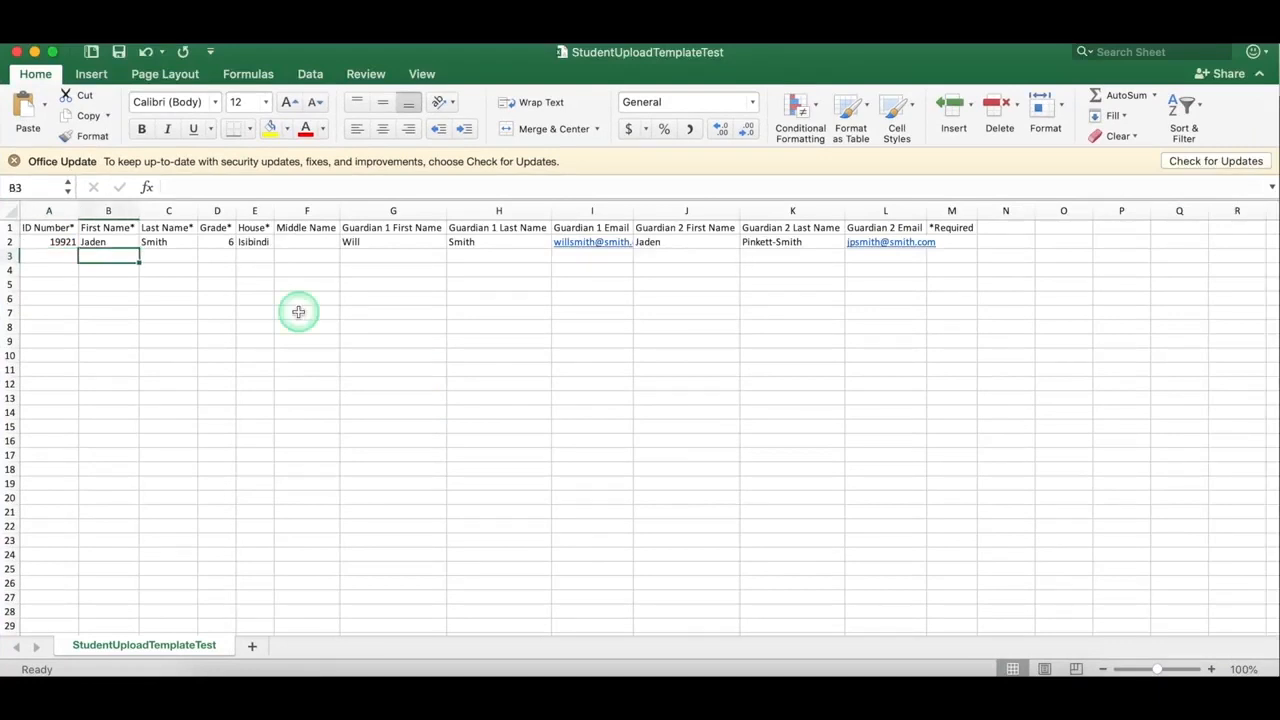
left_click(262, 243)
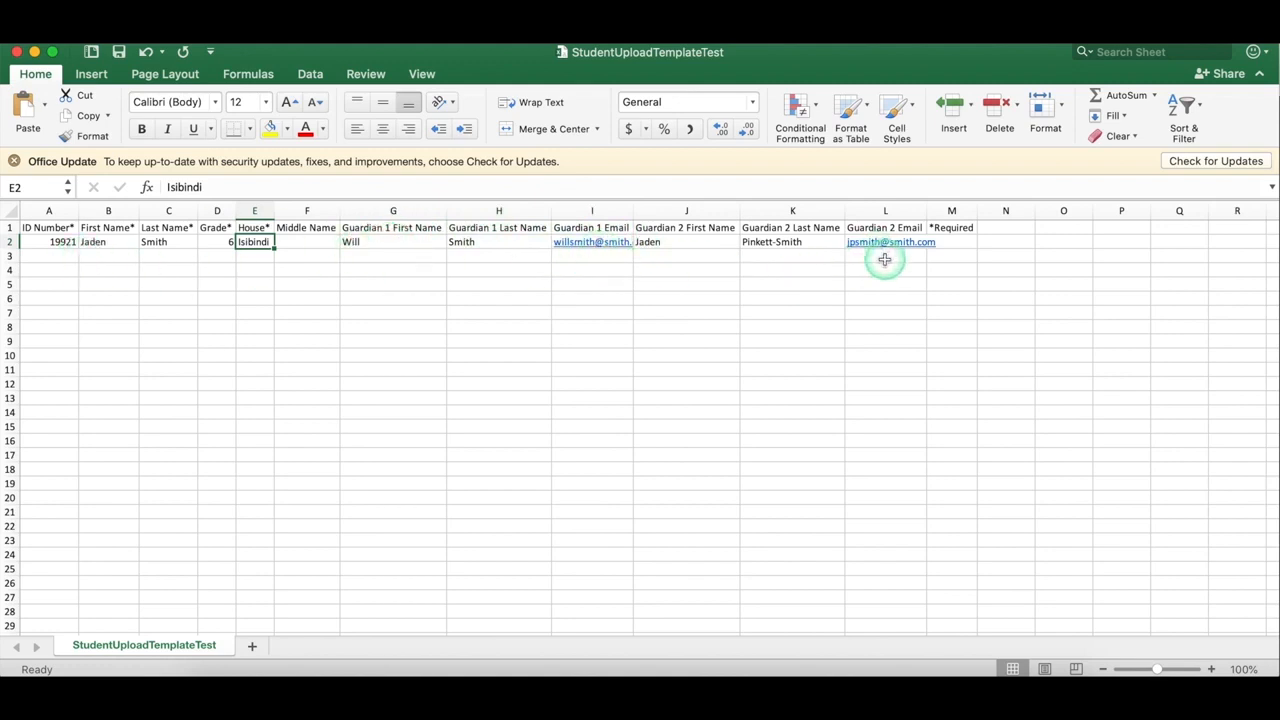
left_click(684, 240)
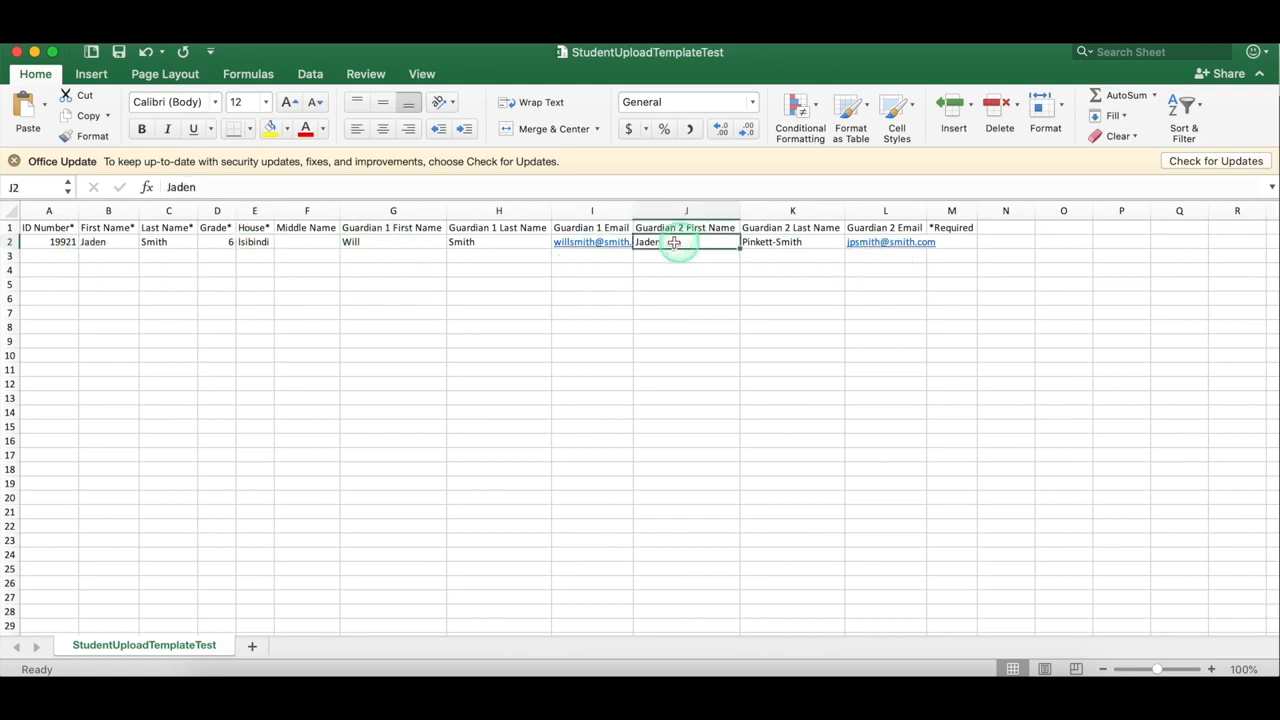
left_click(205, 187)
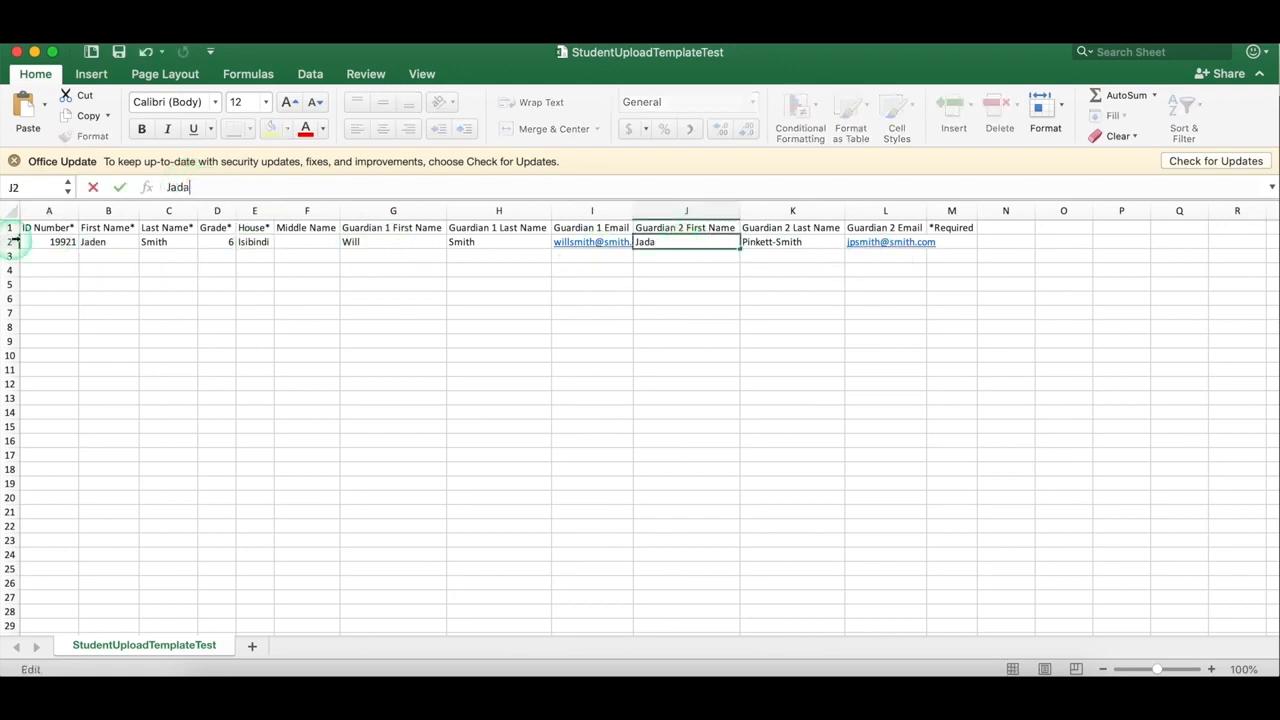
Step: Add a second student row with the student's ID and name, grade 4 and house Amistad
left_click(62, 256)
type("188918")
key("Tab")
type("Willow")
key("Tab")
key("Tab")
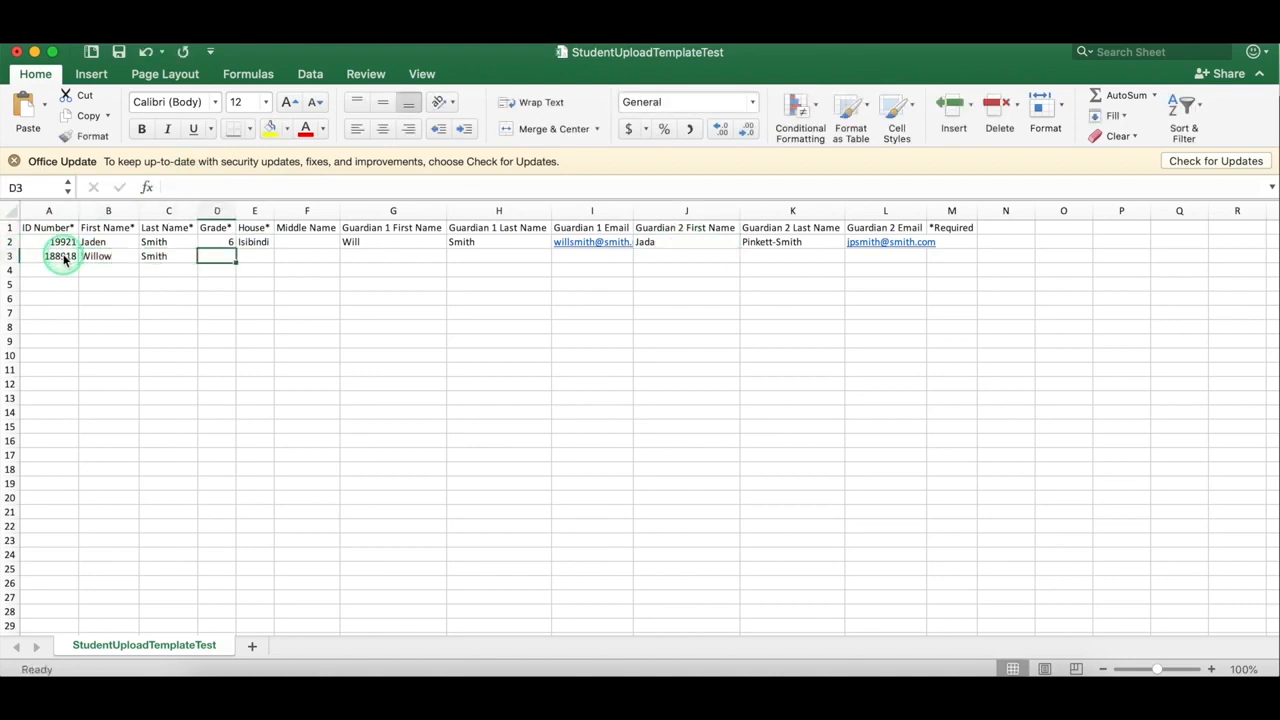
type("4")
key("Tab")
type("Am")
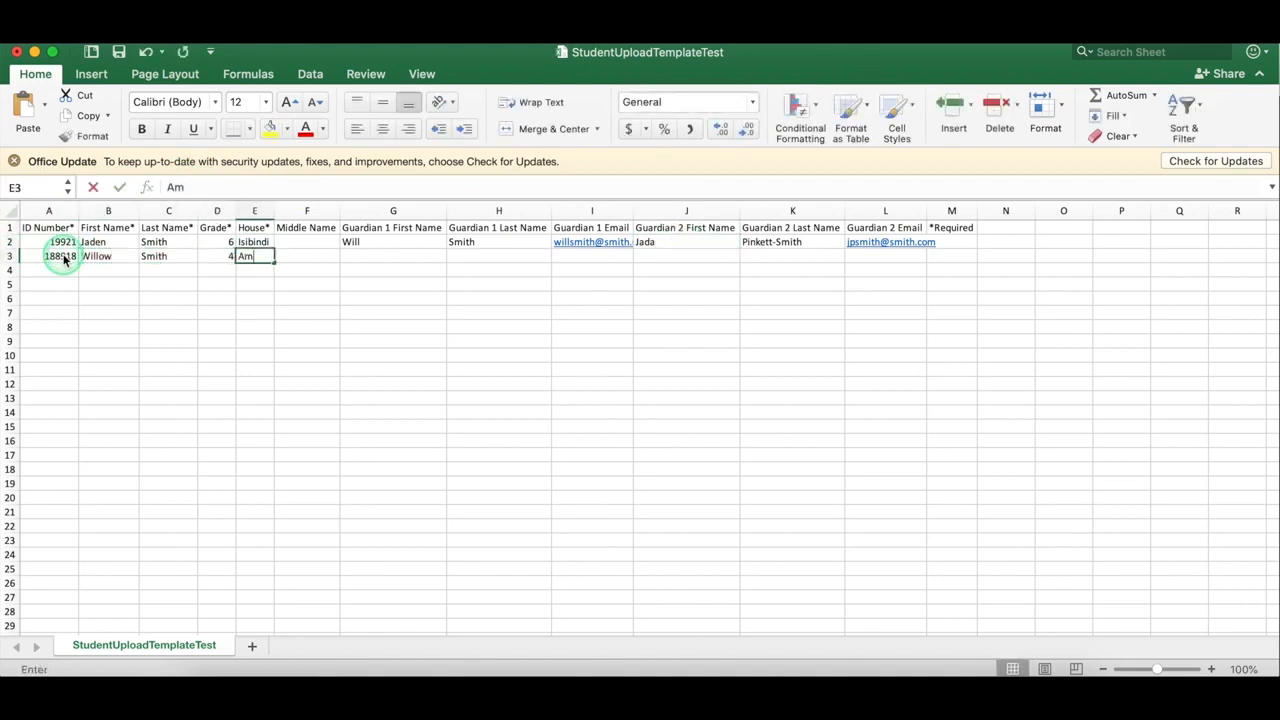
type("istad")
key("Tab")
key("Tab")
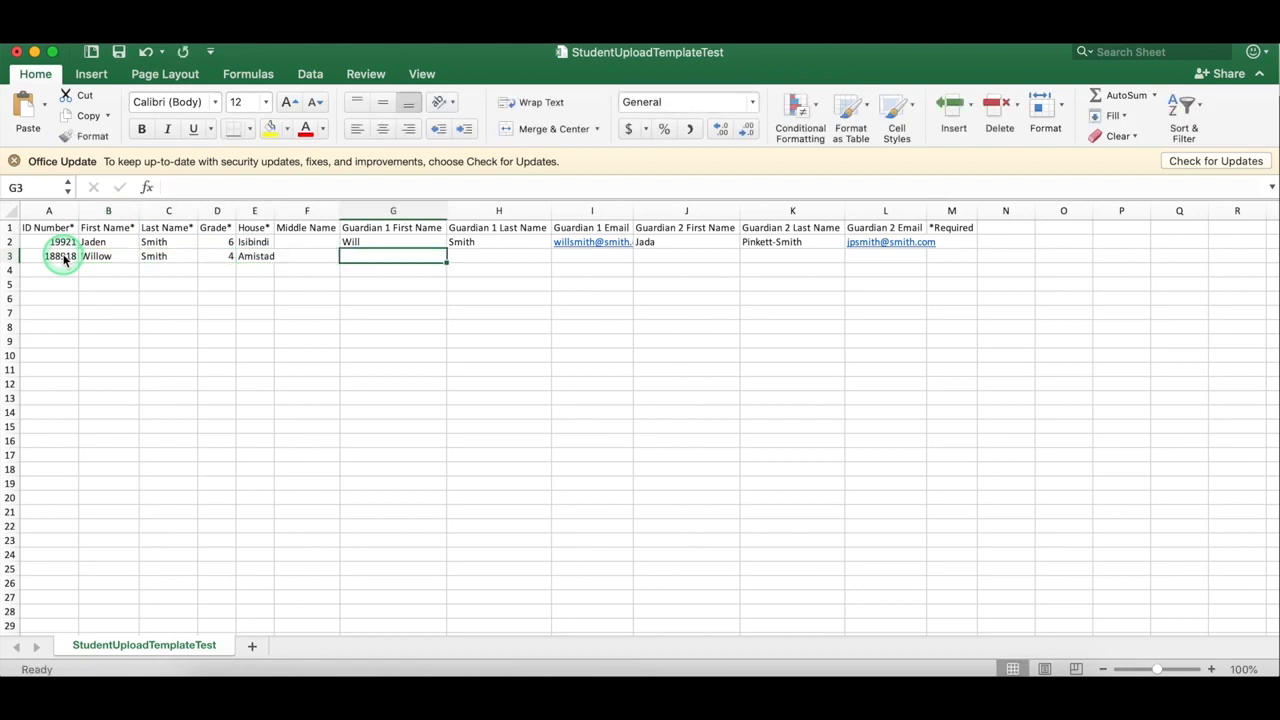
key("Tab")
key("Tab")
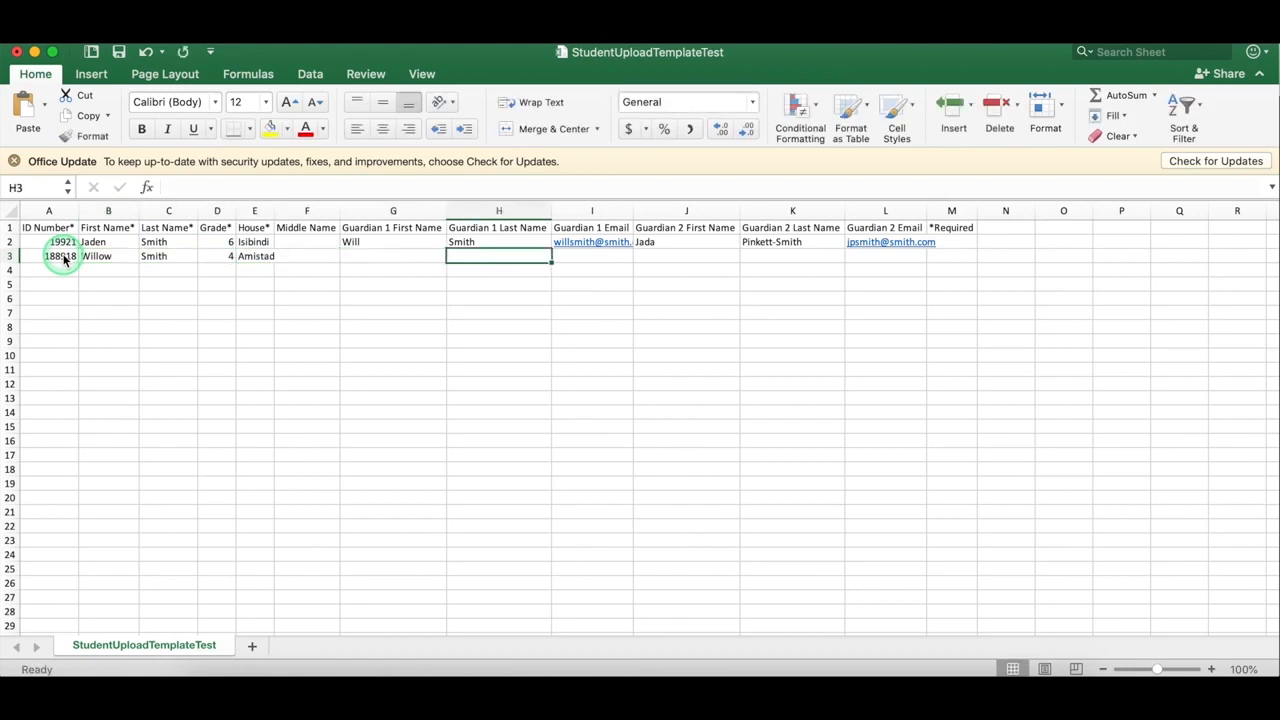
key("shift+Tab")
key("shift+Tab")
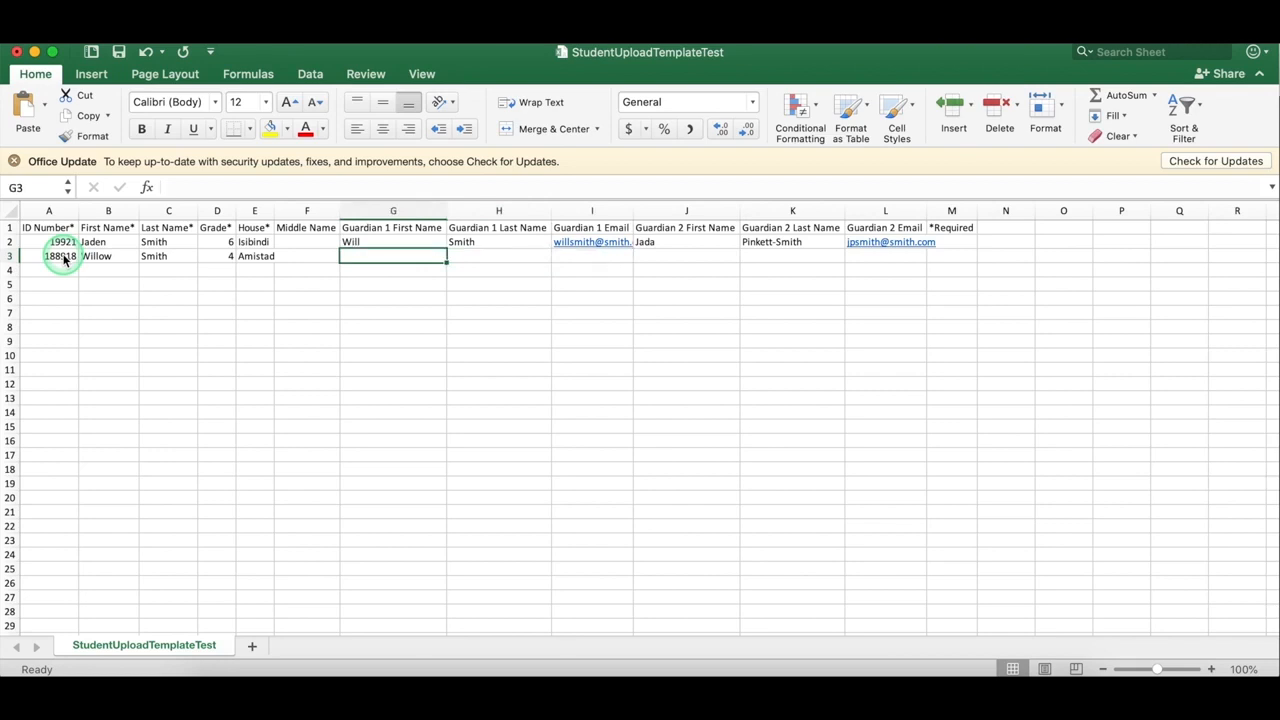
key("Tab")
key("Tab")
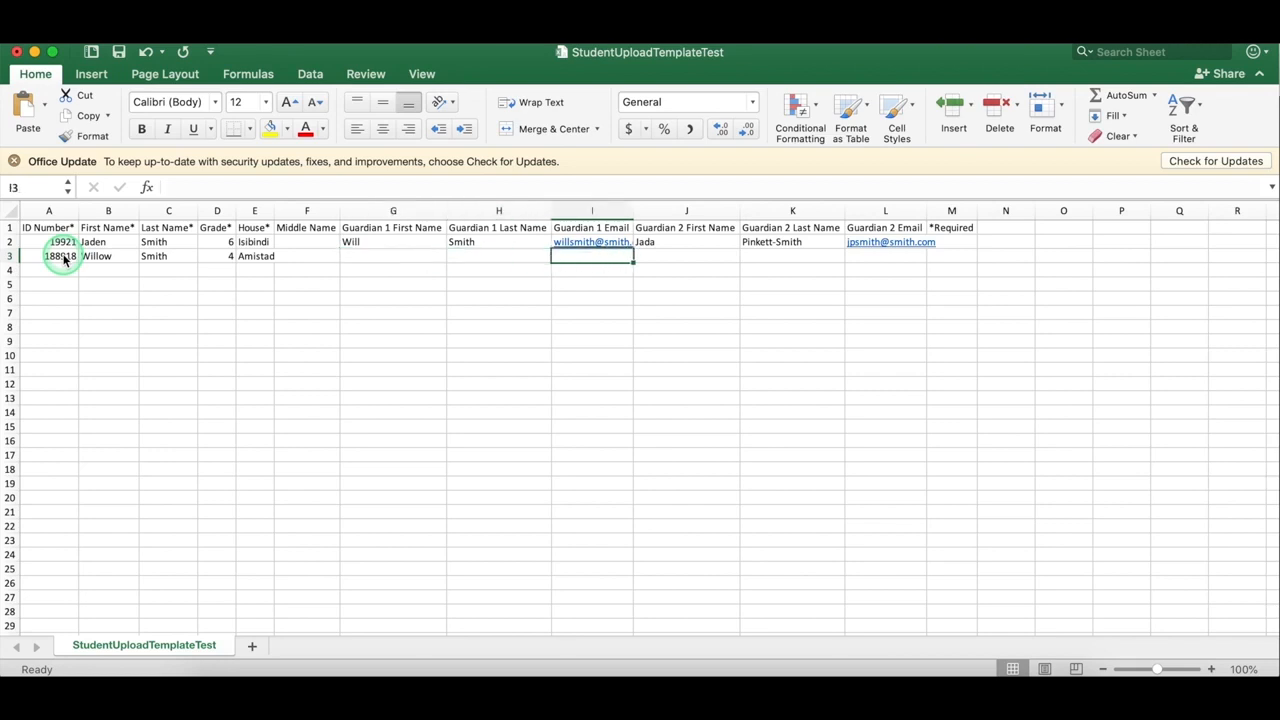
key("Tab")
key("Tab")
key("Tab")
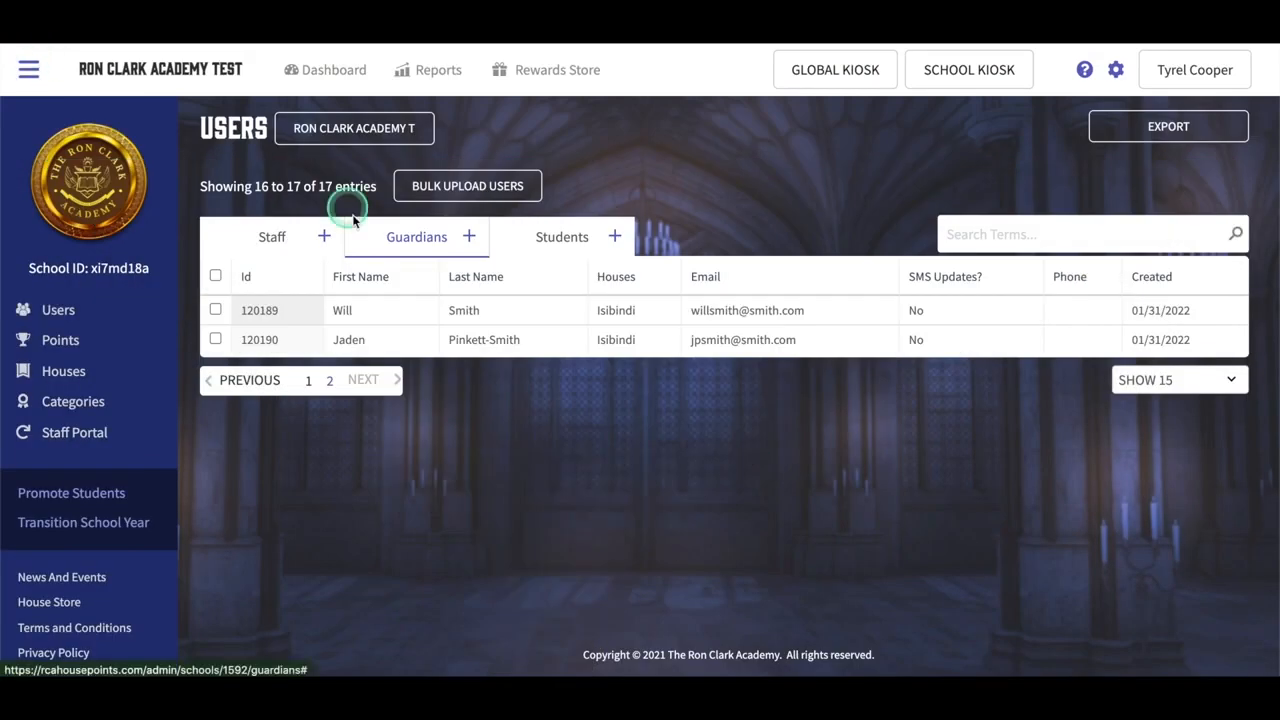
Step: Upload the StudentUploadTemplateTest CSV as a student bulk import
left_click(495, 186)
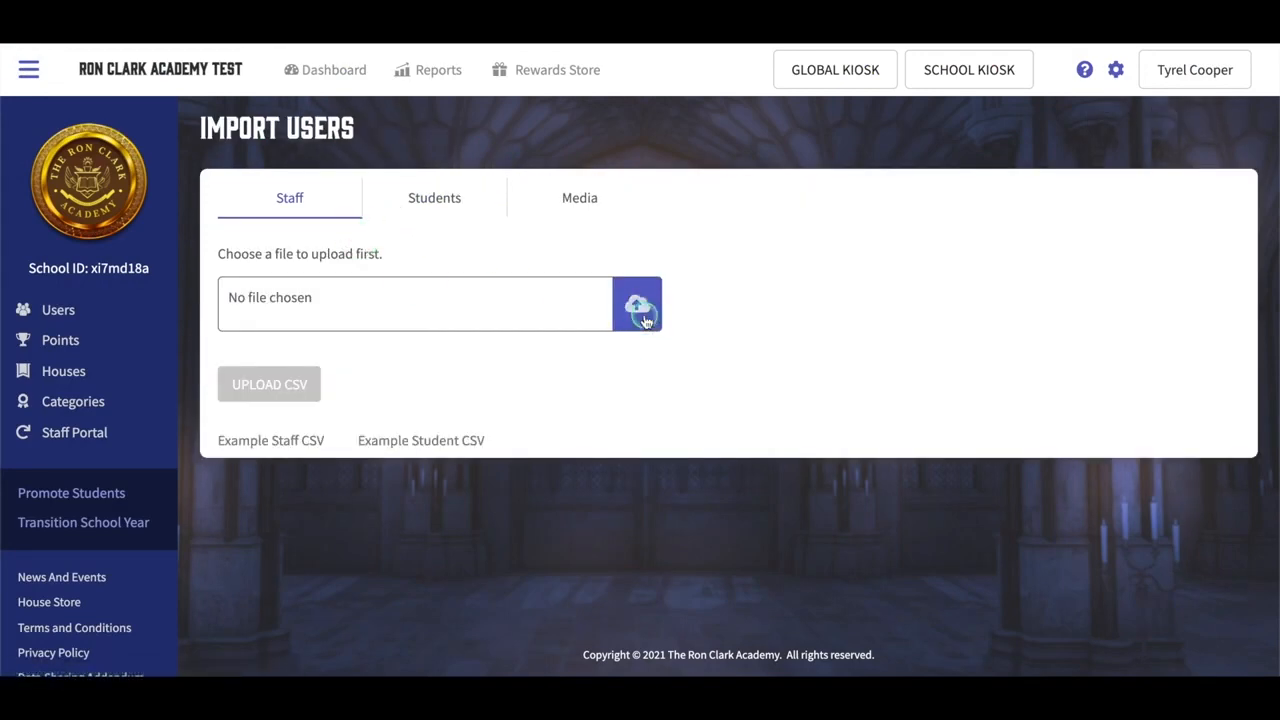
left_click(645, 318)
left_click(882, 394)
left_click(434, 197)
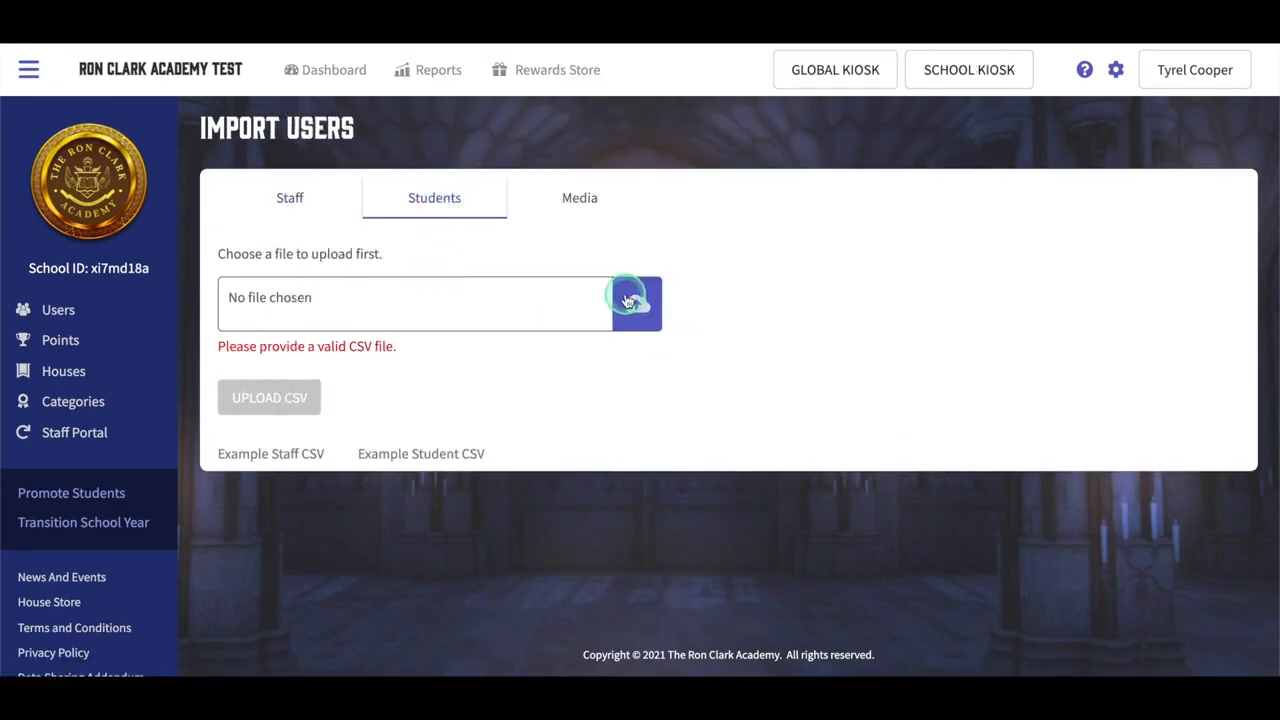
left_click(628, 300)
left_click(521, 212)
left_click(943, 389)
left_click(300, 394)
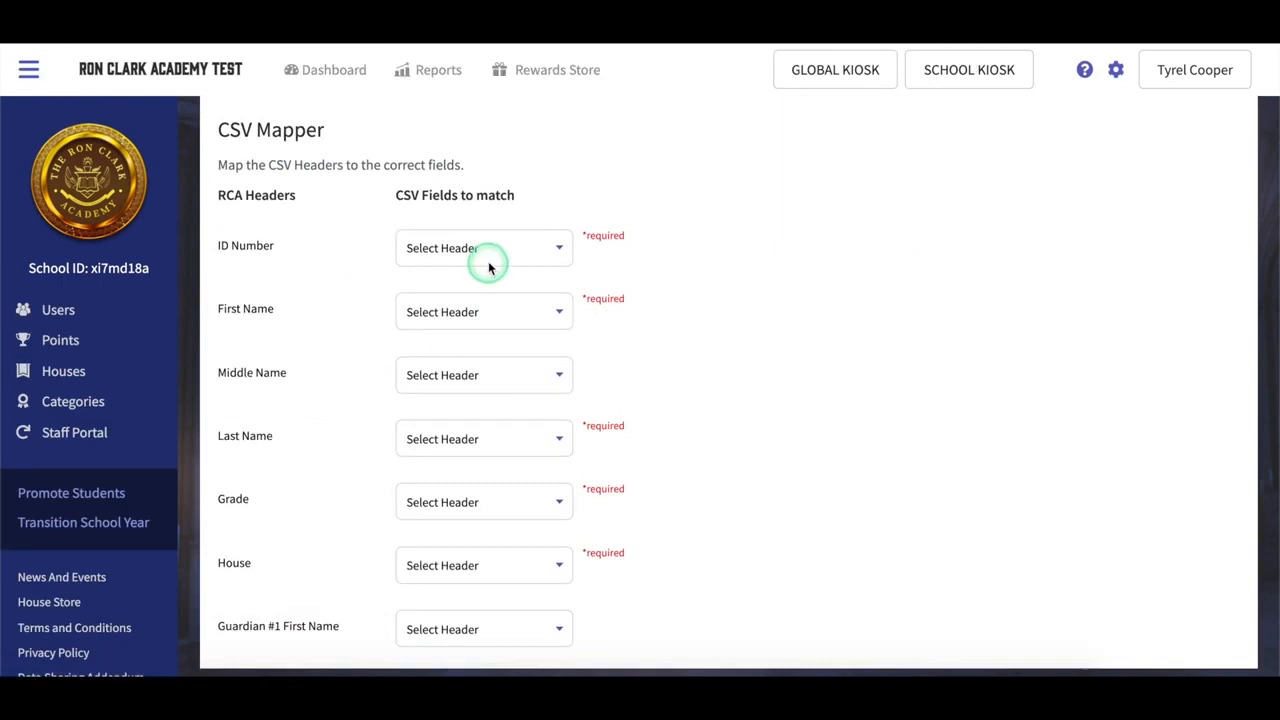
Step: Match the ID Number, First Name, Last Name, Grade and House fields to their CSV columns
left_click(489, 267)
left_click(480, 265)
left_click(478, 312)
left_click(474, 343)
left_click(474, 436)
left_click(474, 486)
left_click(474, 509)
left_click(474, 570)
left_click(472, 571)
left_click(468, 648)
scroll(471, 563, "down", 5)
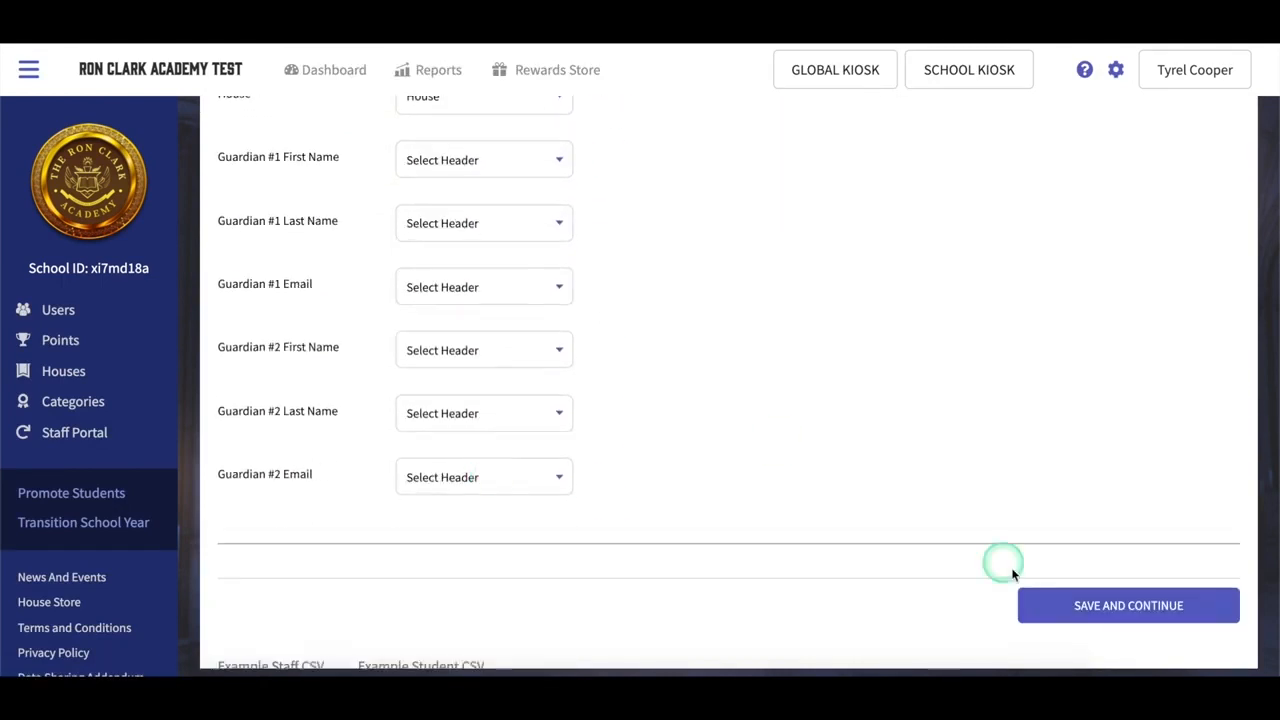
left_click(1012, 573)
Step: Map CSV grade 6 to 6th grade and grade 4 to 4th grade, then commit the import
left_click(484, 381)
left_click(503, 515)
left_click(484, 445)
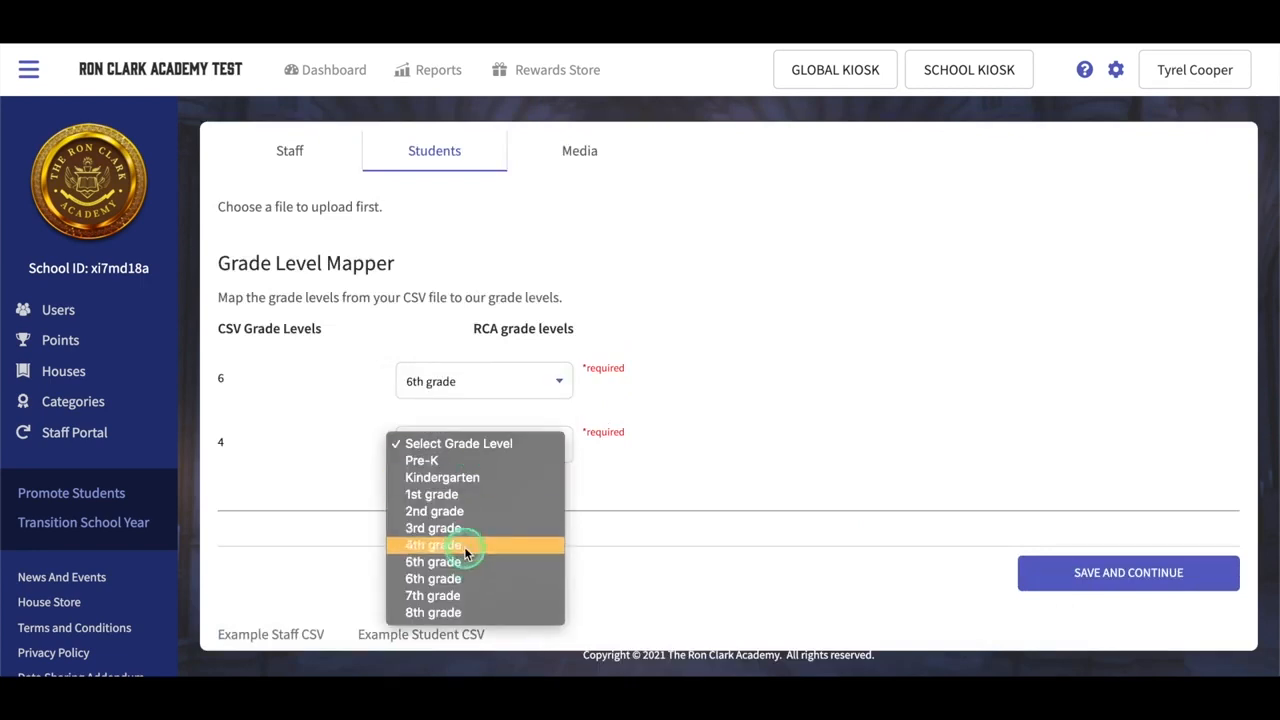
left_click(465, 550)
left_click(1128, 572)
left_click(482, 546)
left_click(797, 100)
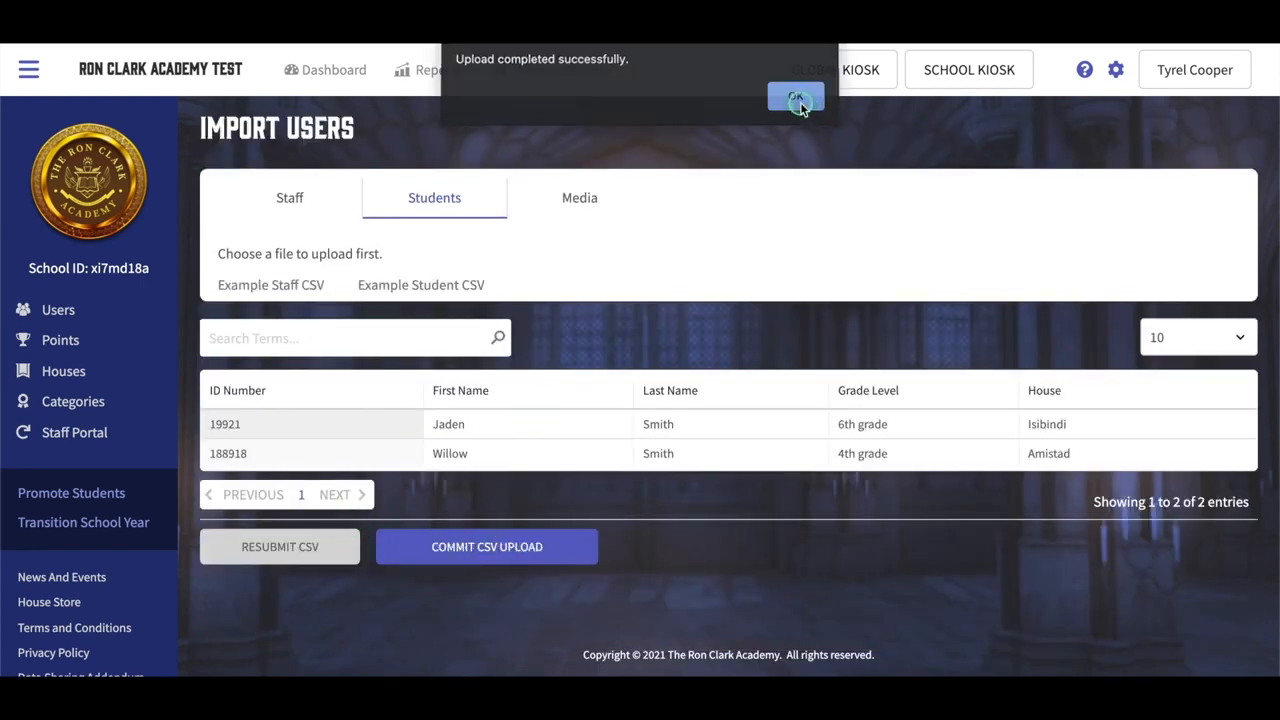
Step: Return to the Users list and show the students
left_click(60, 310)
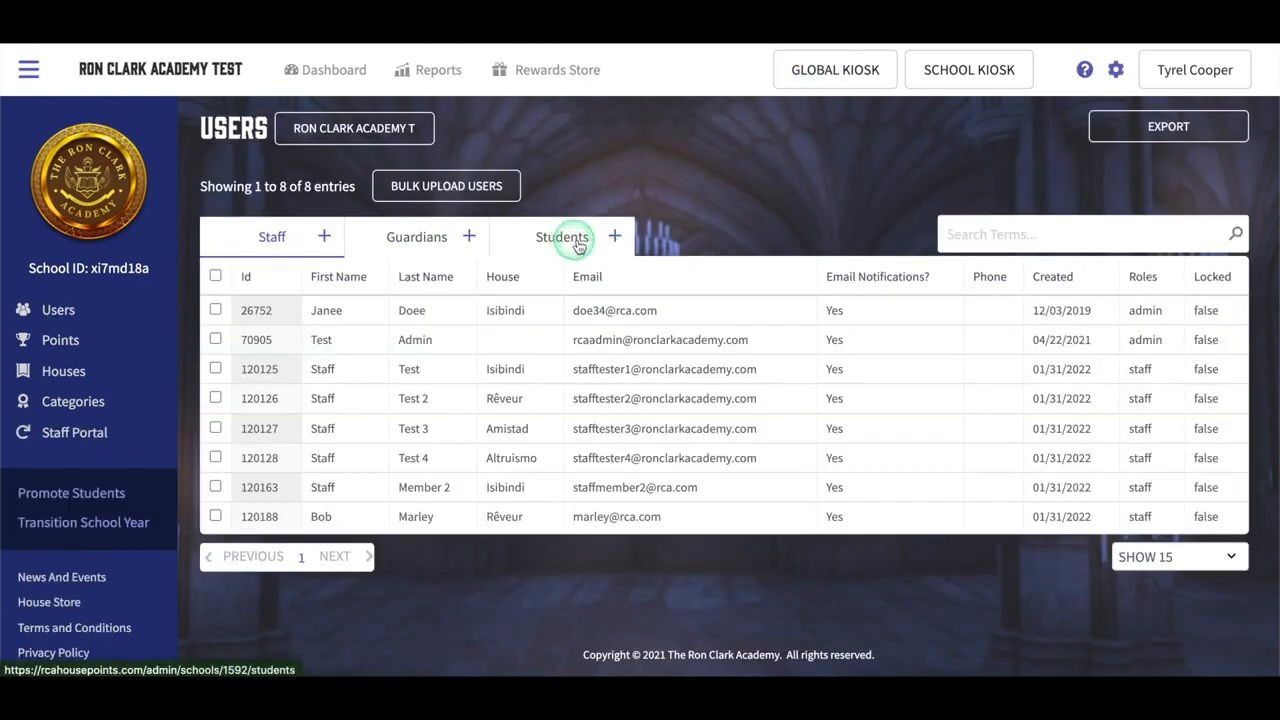
left_click(578, 245)
scroll(638, 392, "down", 2)
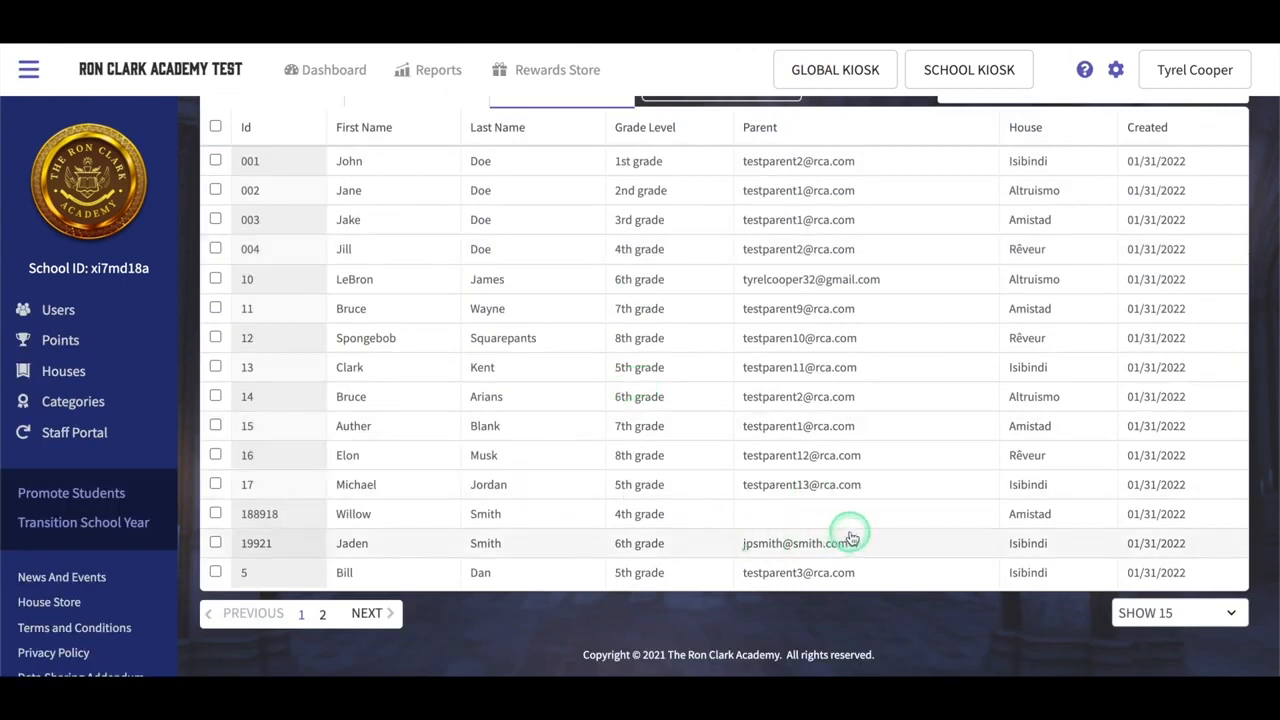
Step: Link two existing guardians to the 4th-grade Amistad student and save the record
left_click(423, 510)
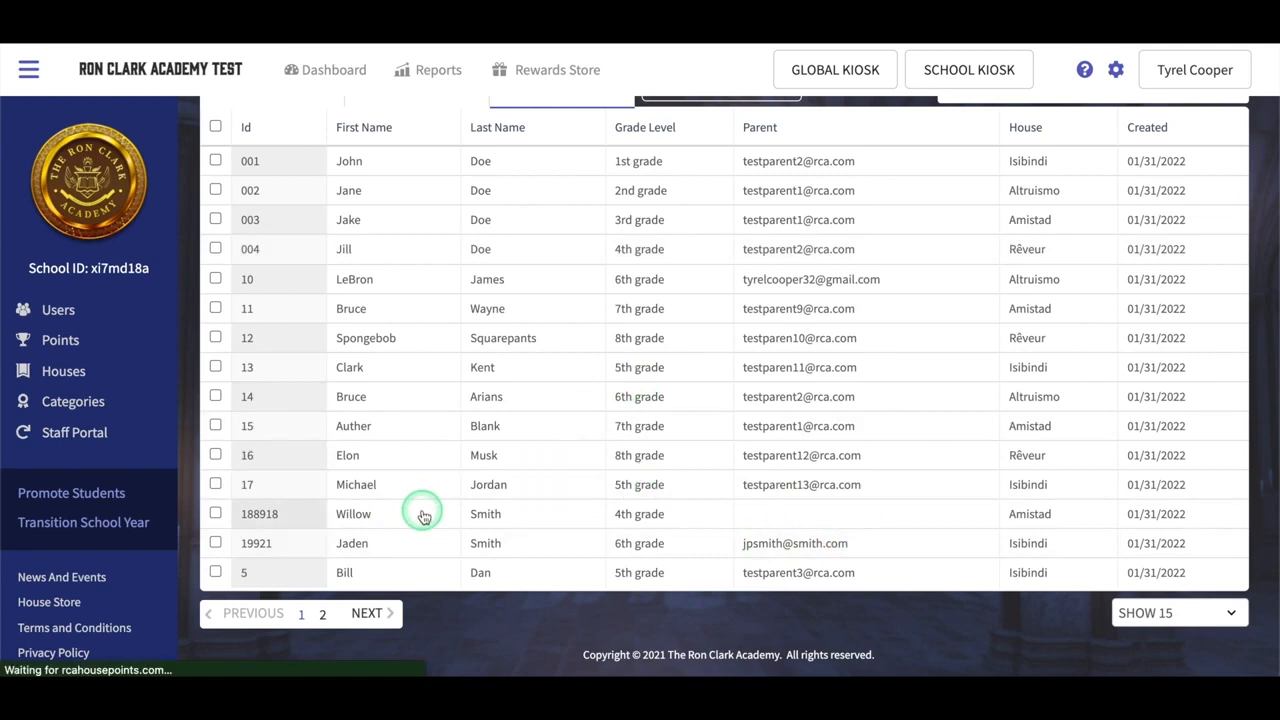
left_click(774, 580)
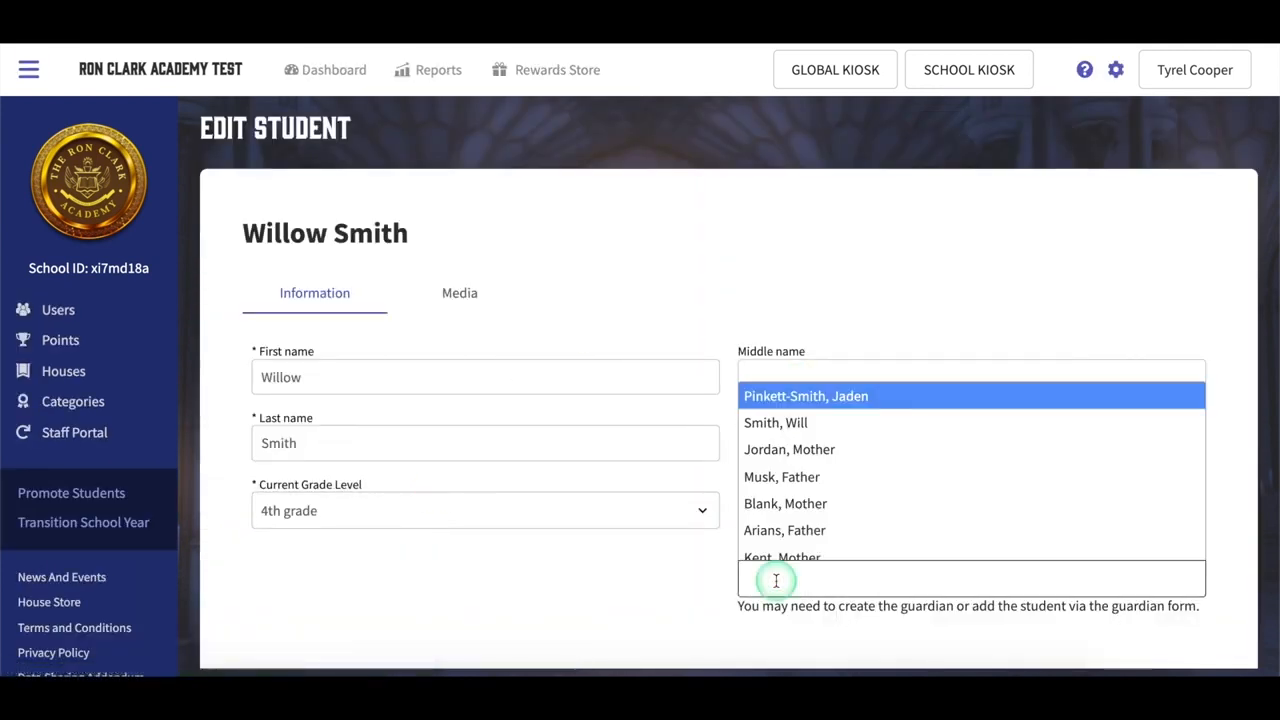
key("Return")
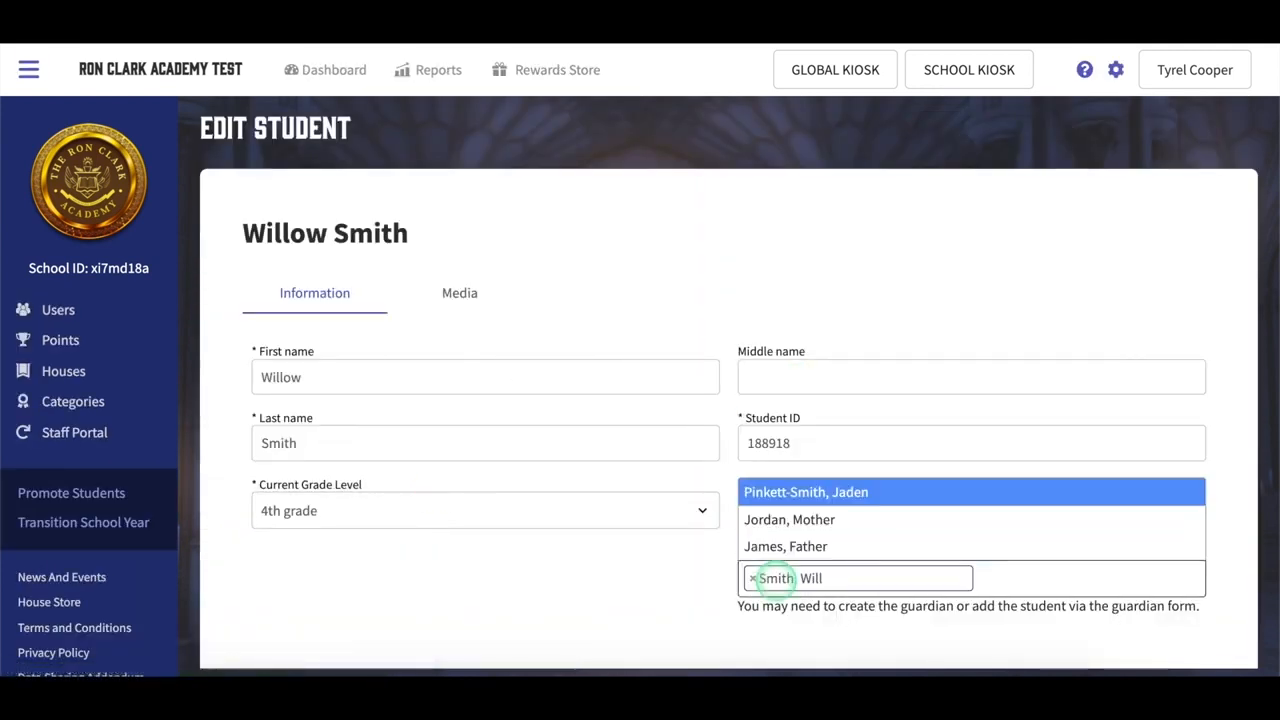
left_click(790, 546)
scroll(551, 554, "down", 1)
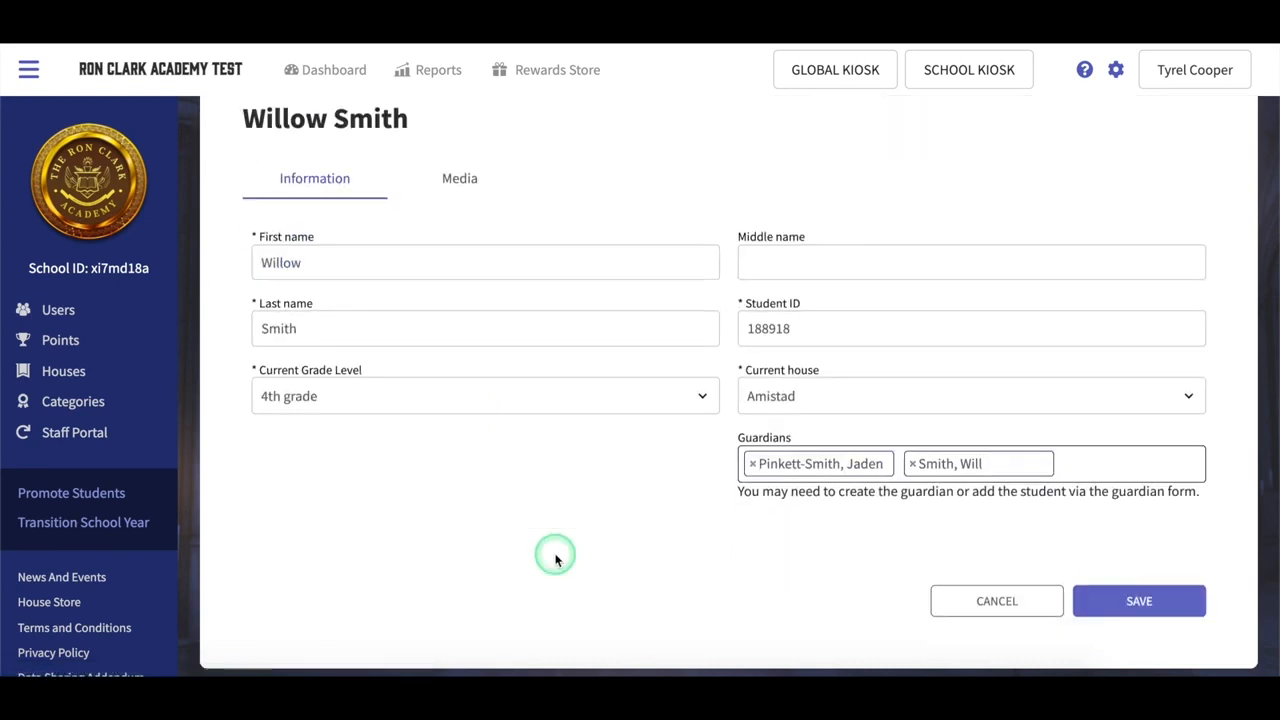
left_click(1148, 603)
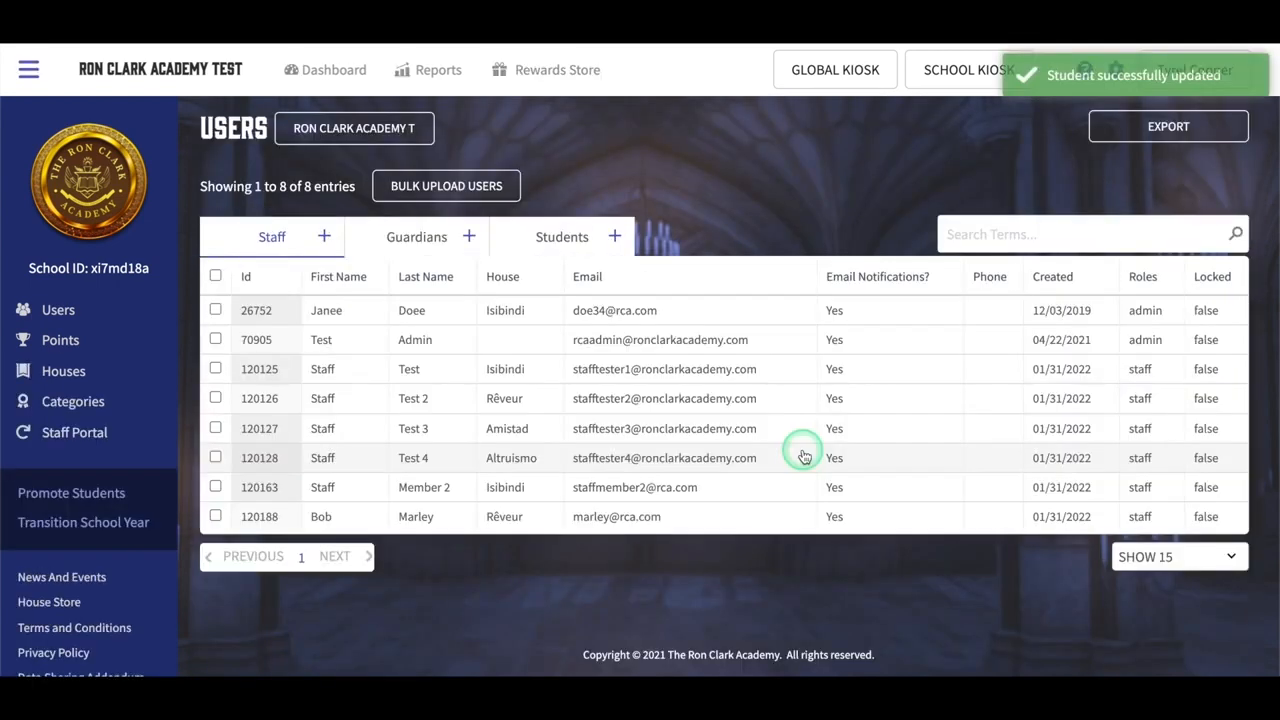
Step: Show the student list, look over the bulk Media upload area, then return to Users
left_click(537, 244)
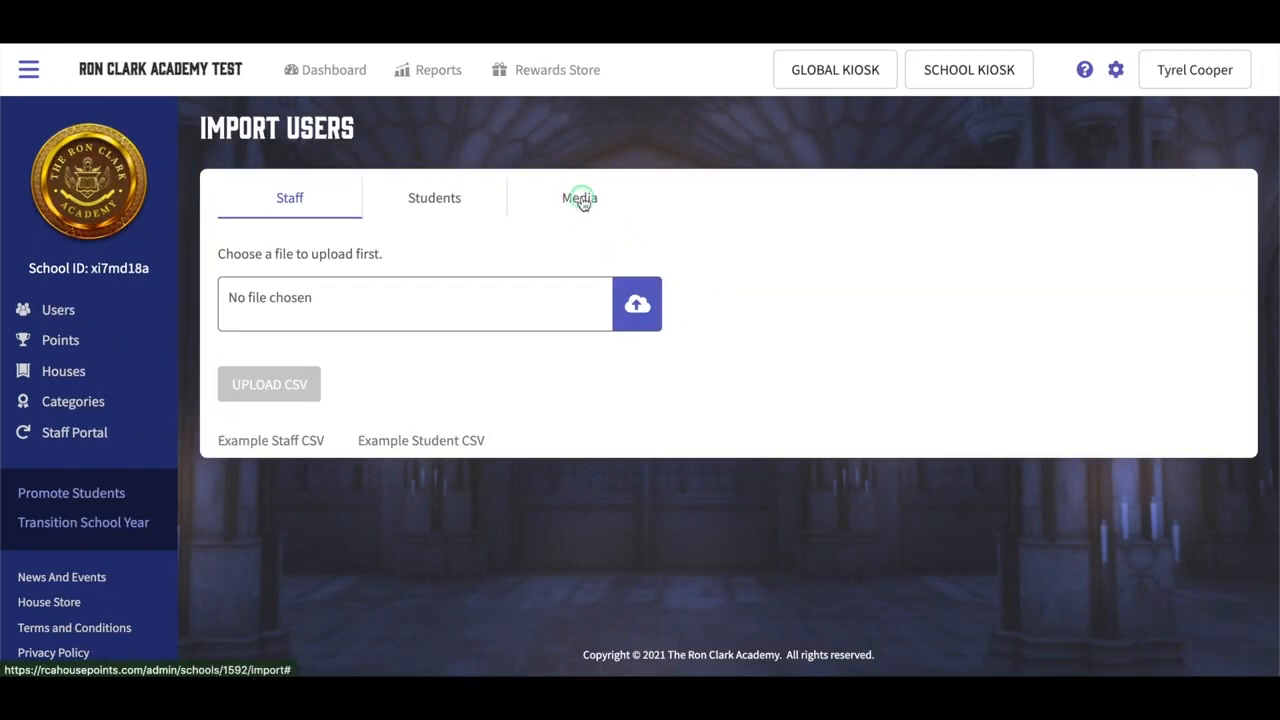
left_click(581, 199)
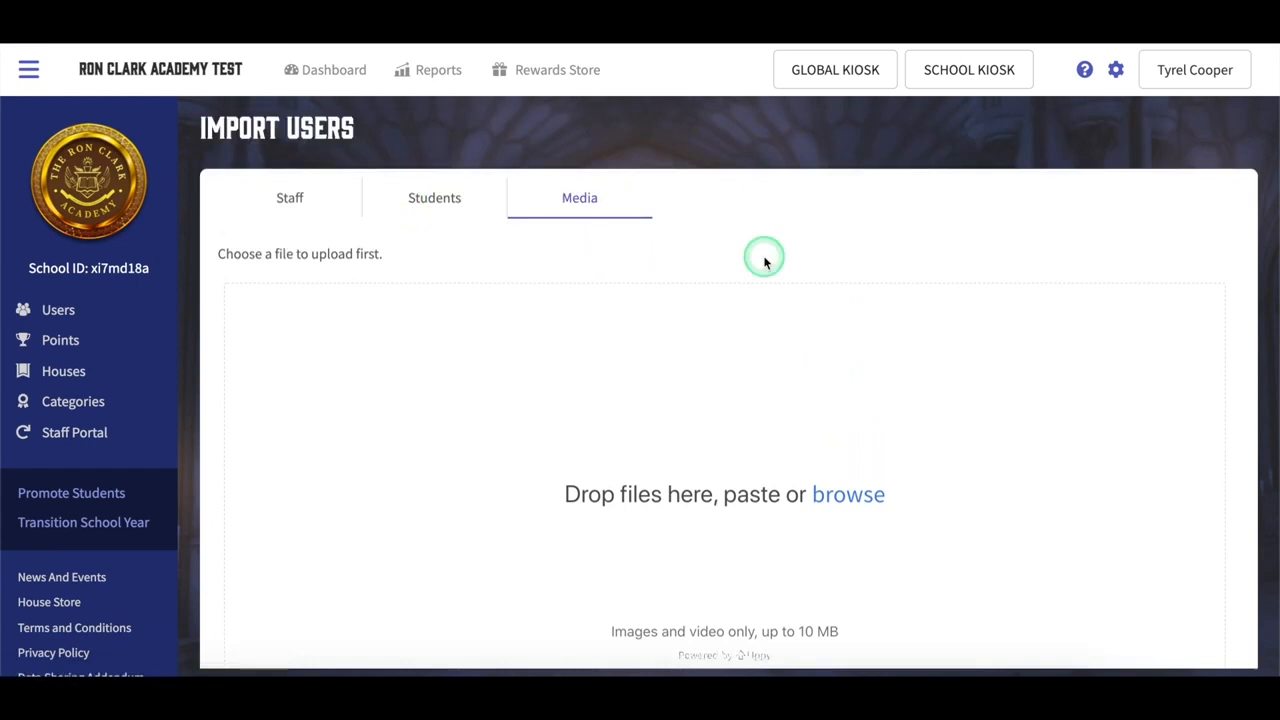
left_click(80, 312)
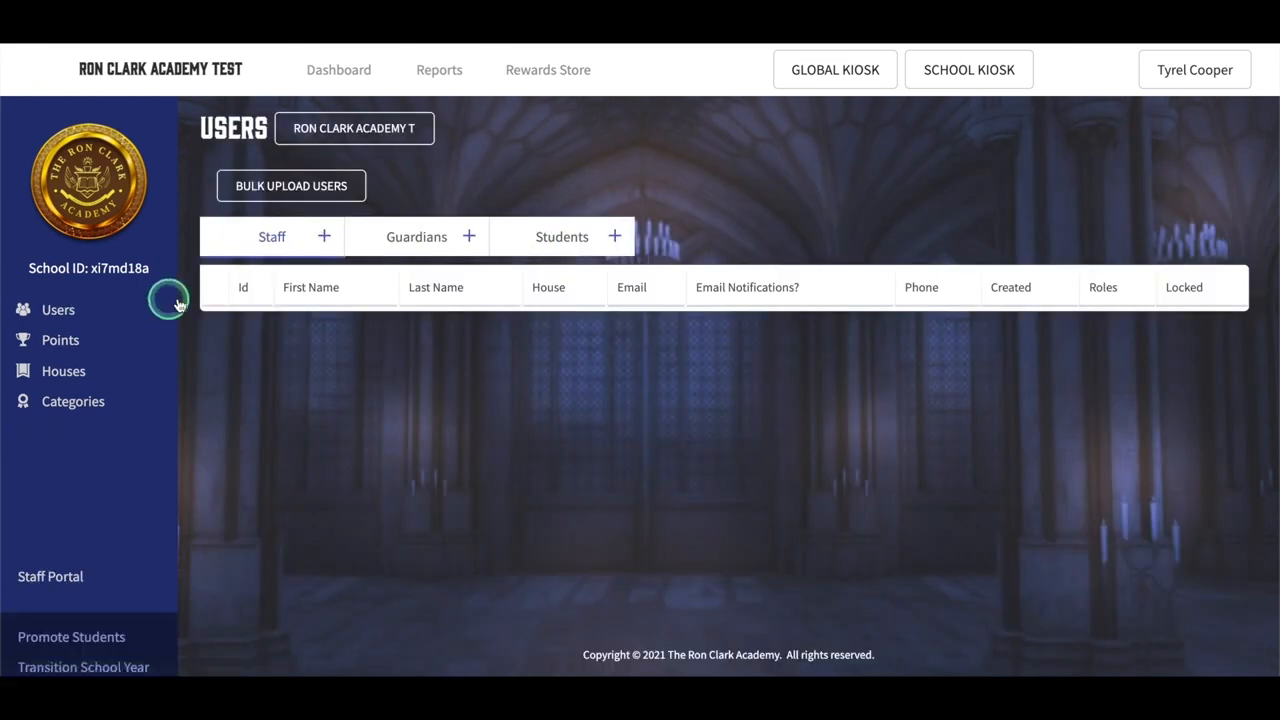
Step: Open the 7th-grade Isibindi student's Media tab from the student list
left_click(515, 244)
scroll(486, 457, "down", 3)
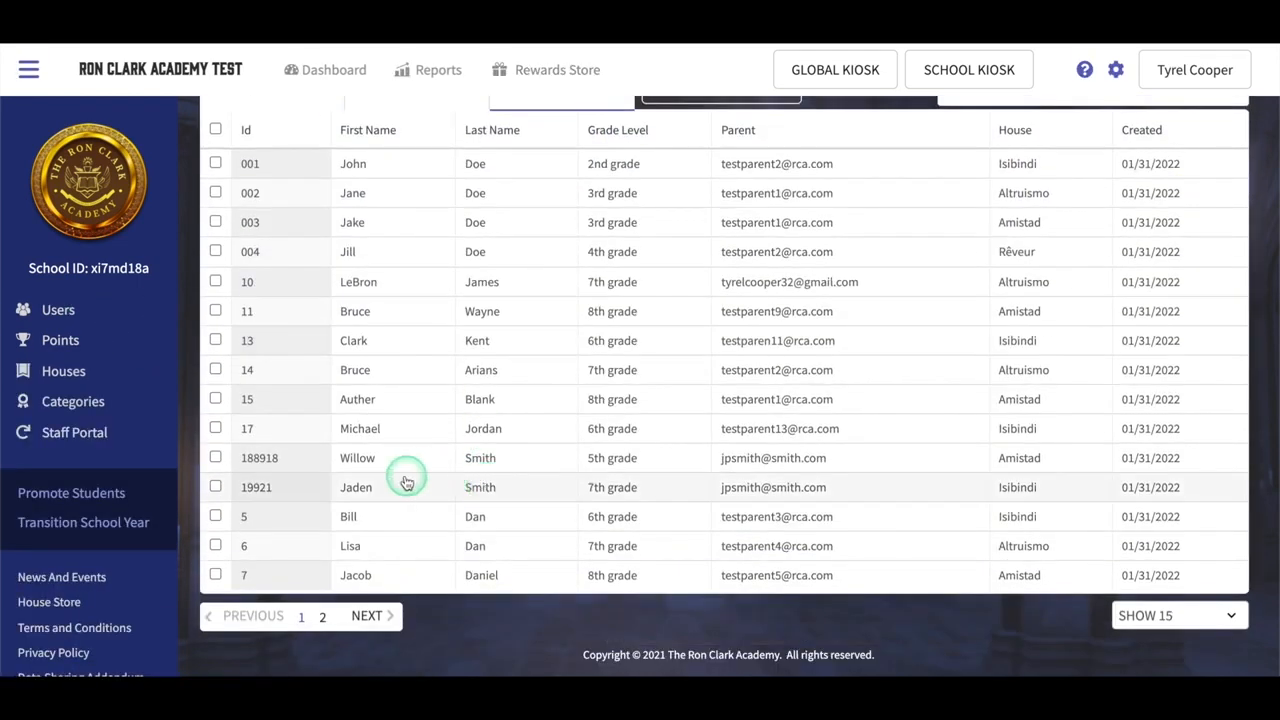
left_click(291, 491)
left_click(458, 291)
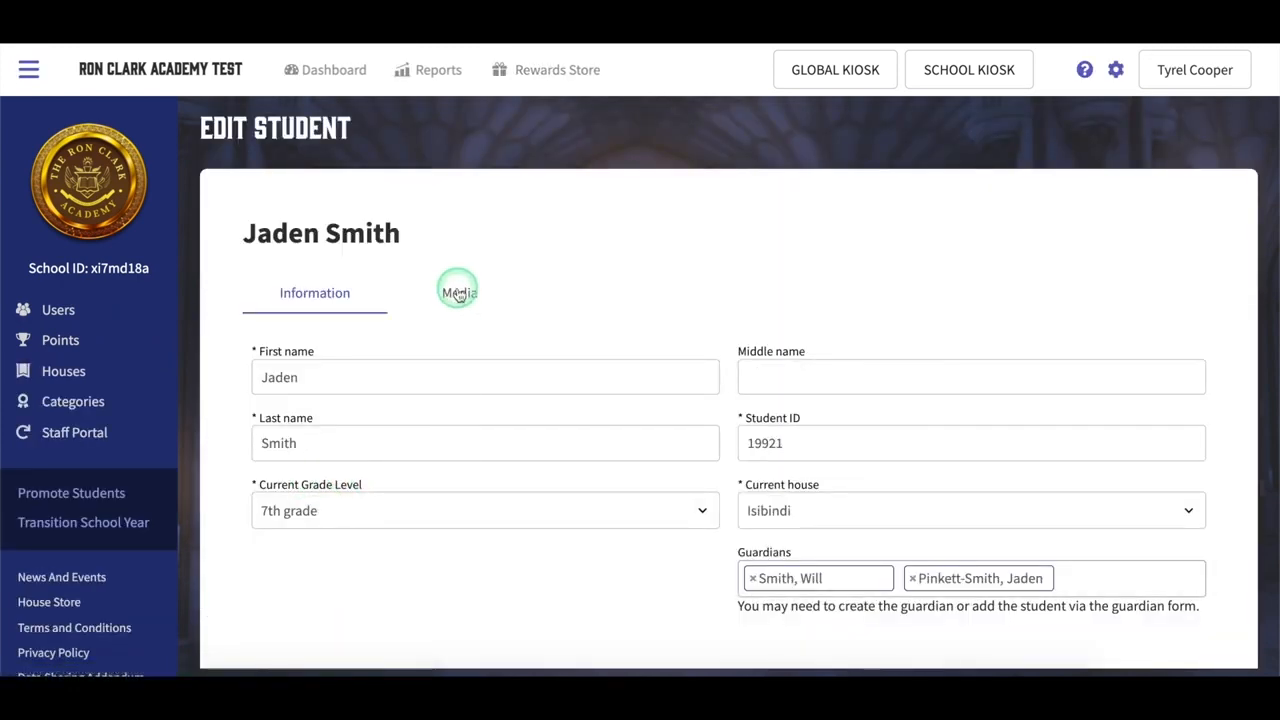
scroll(407, 464, "down", 1)
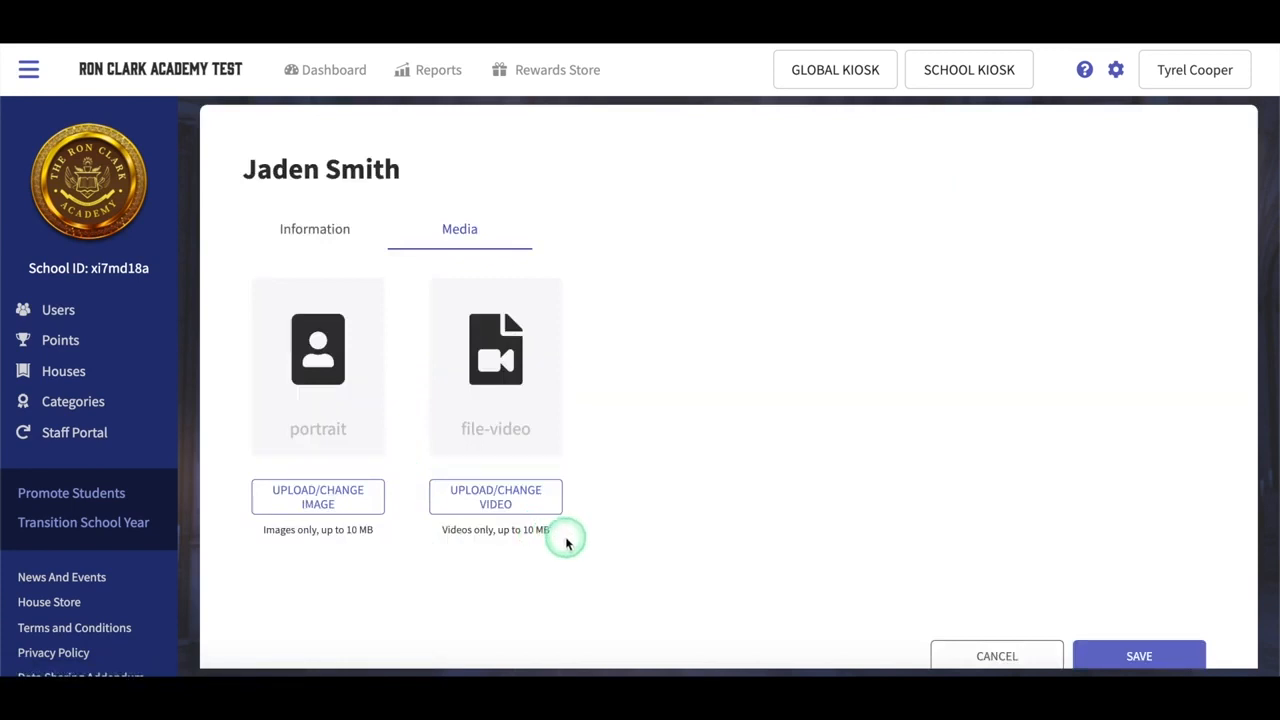
scroll(366, 309, "up", 1)
Step: Upload the 2.48.40 PM screenshot as the student's portrait and save
left_click(306, 545)
left_click(762, 337)
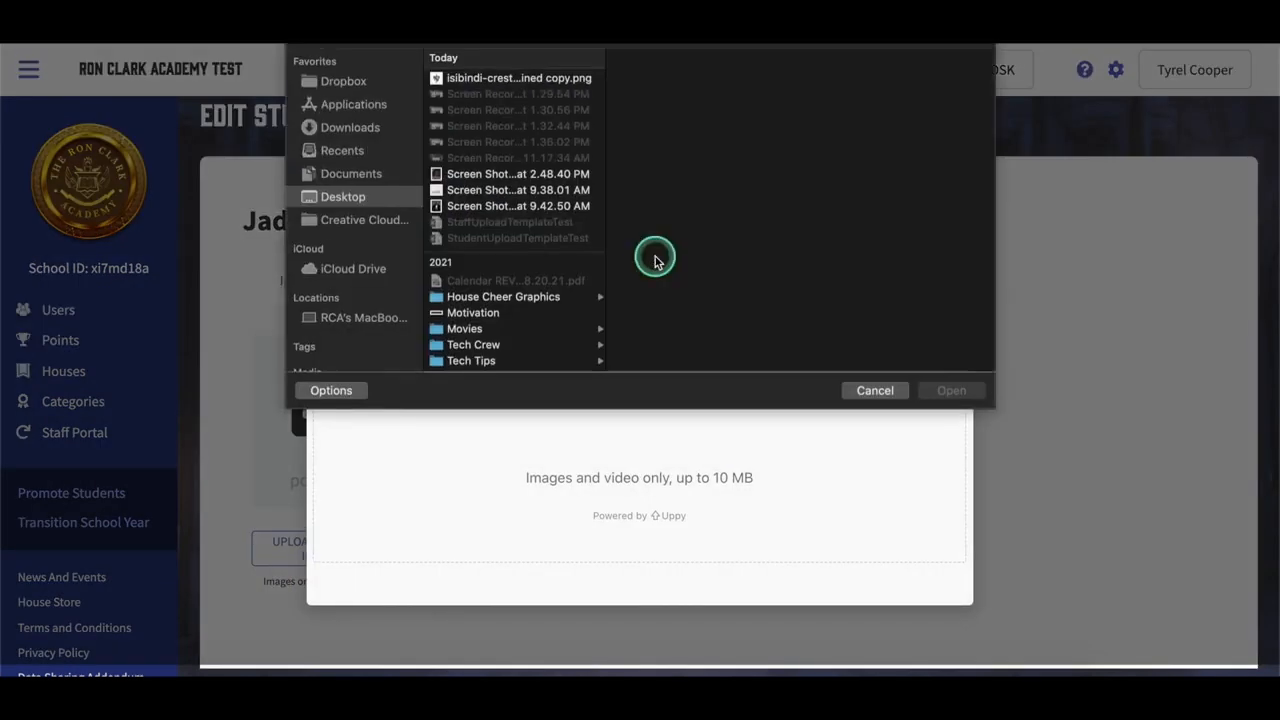
left_click(470, 174)
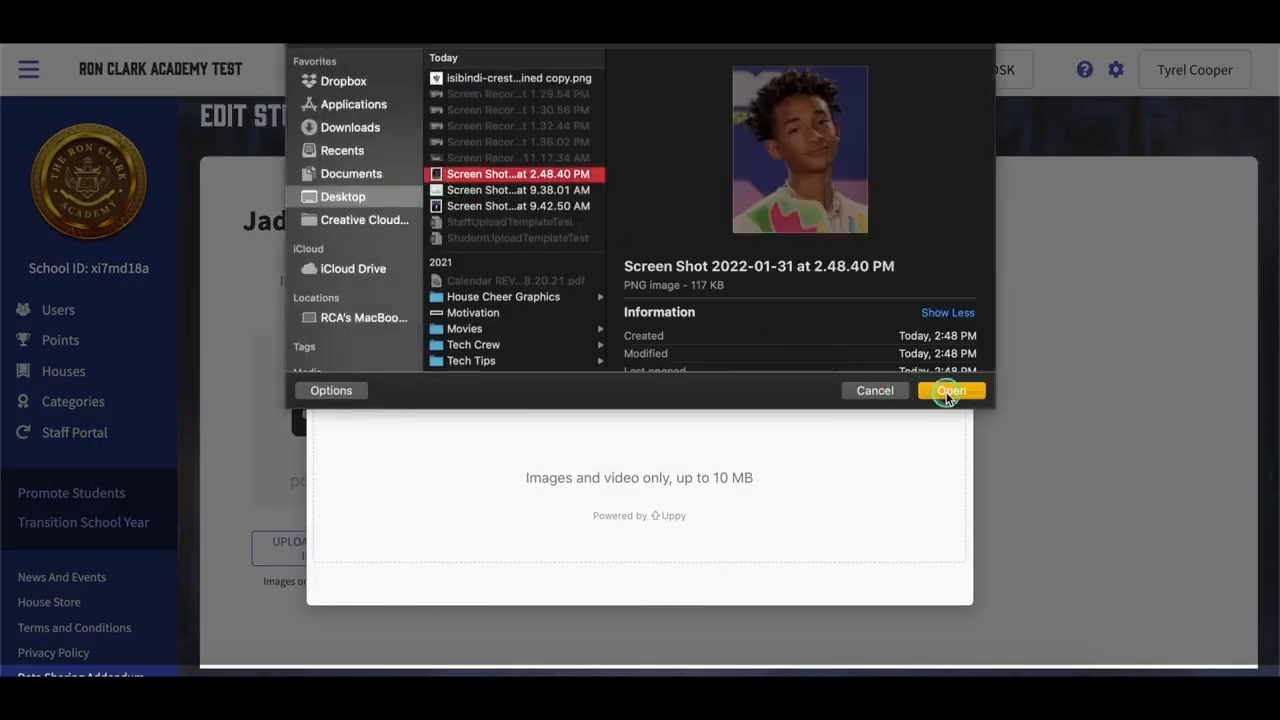
left_click(947, 392)
left_click(365, 540)
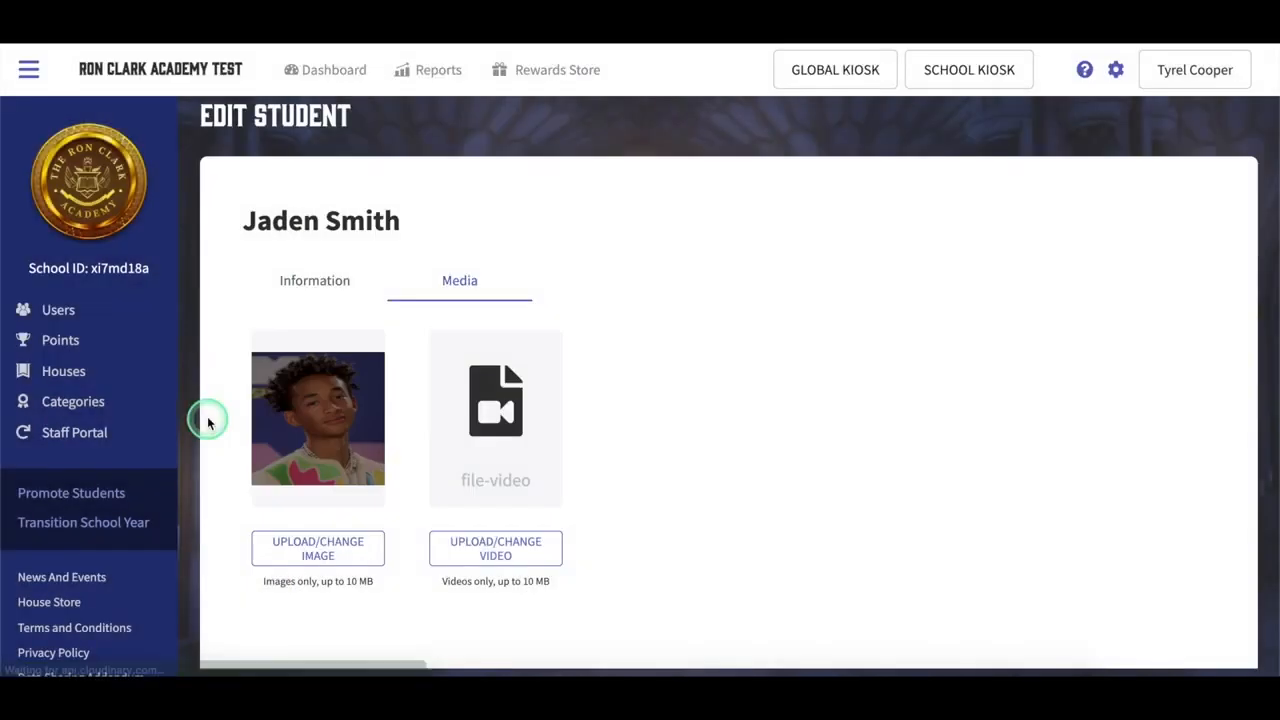
scroll(397, 500, "down", 3)
left_click(1171, 598)
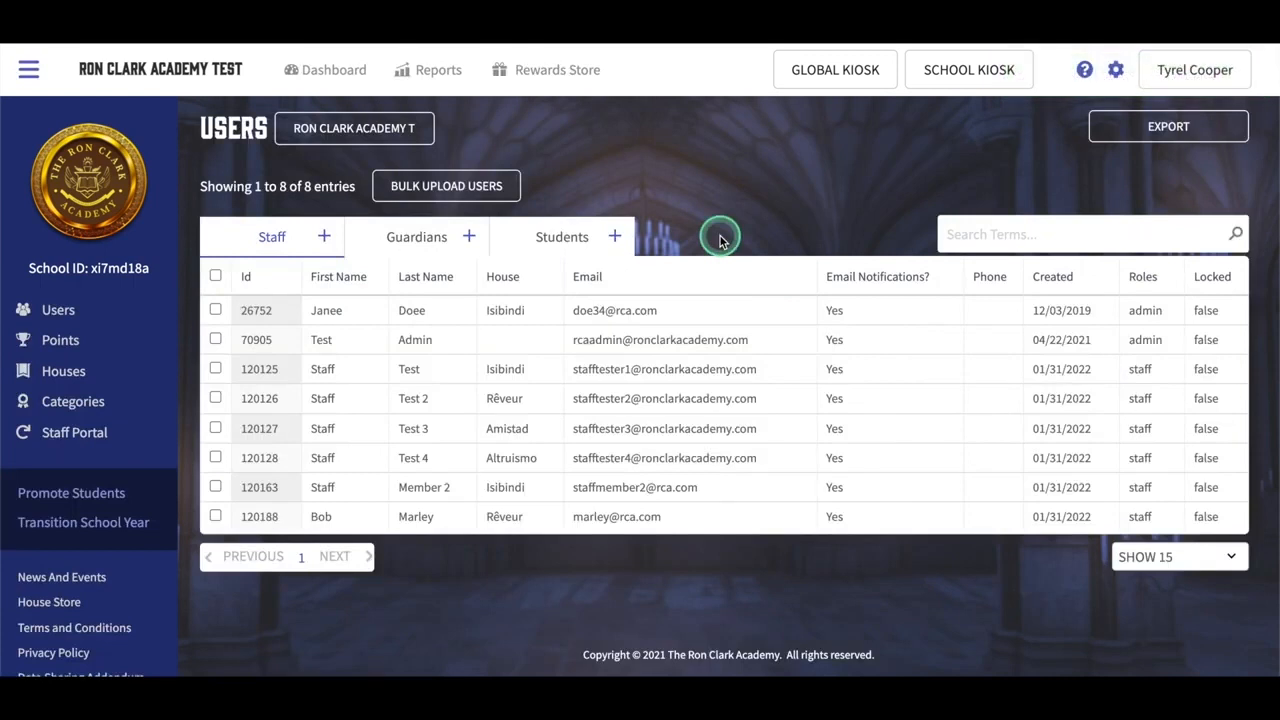
Step: Look over the bulk Media upload area, check the student list, then reopen Import Users
left_click(457, 183)
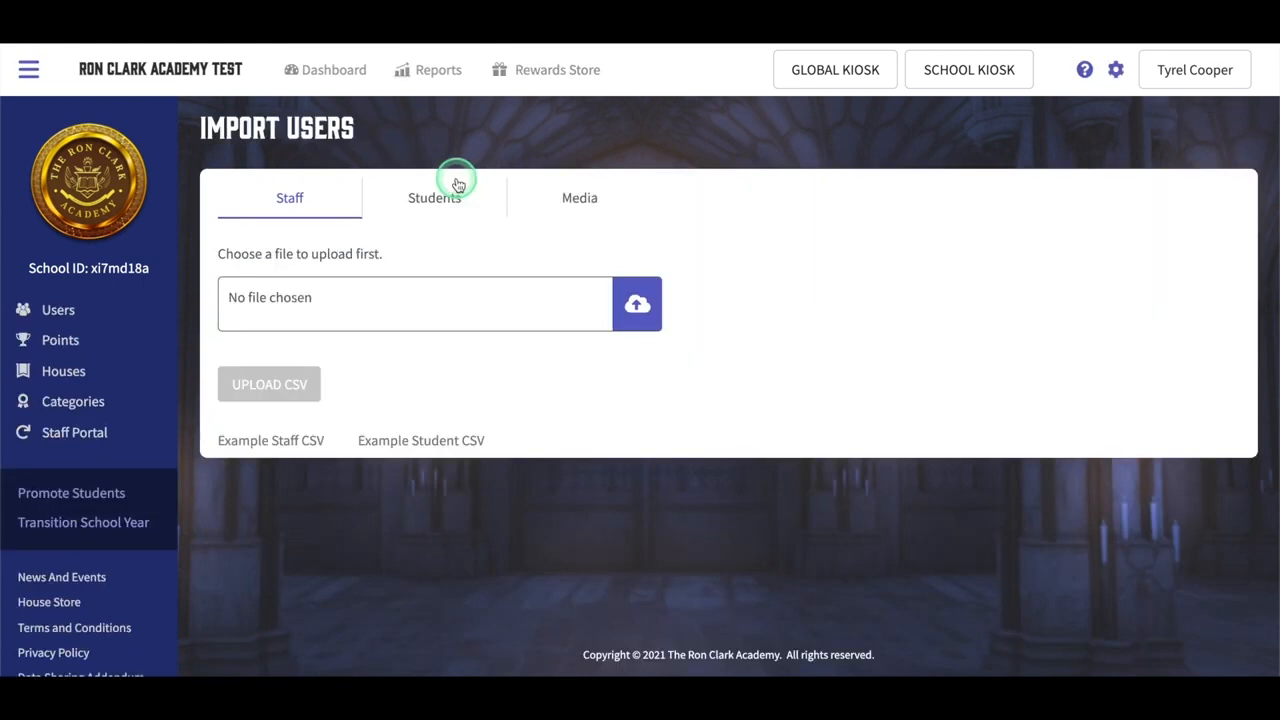
left_click(578, 177)
scroll(505, 470, "down", 1)
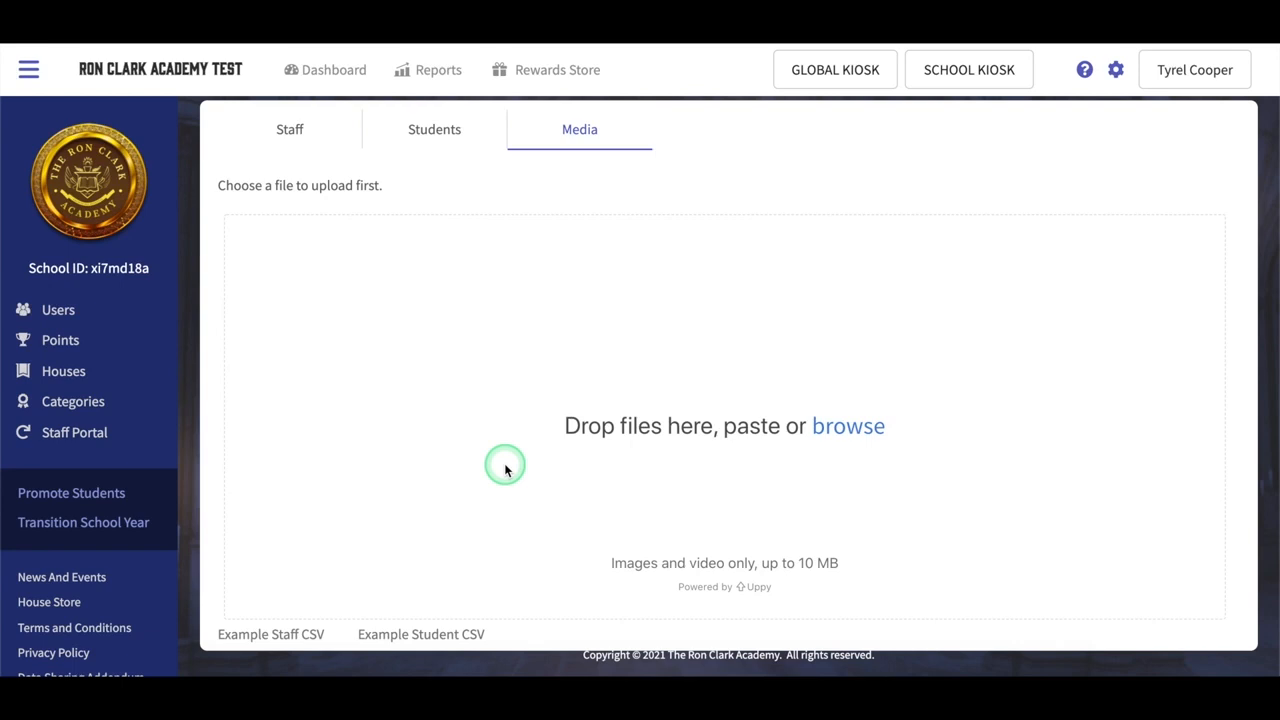
left_click(58, 309)
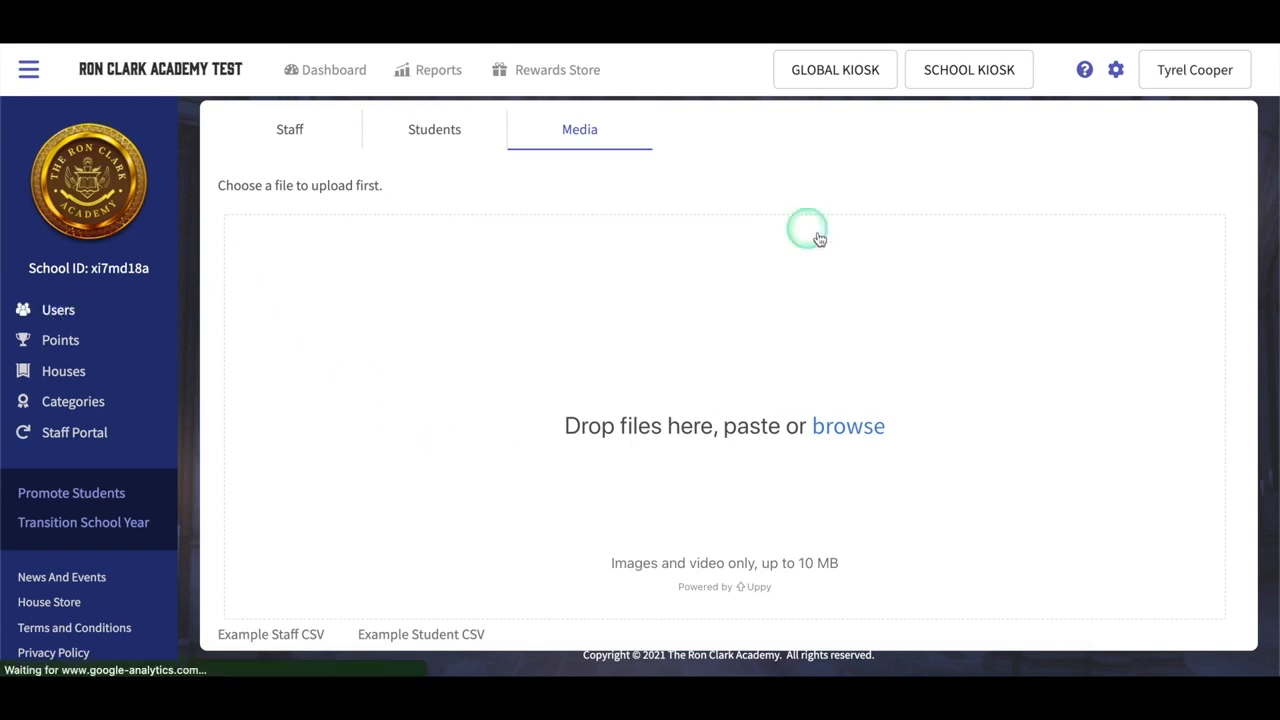
left_click(557, 236)
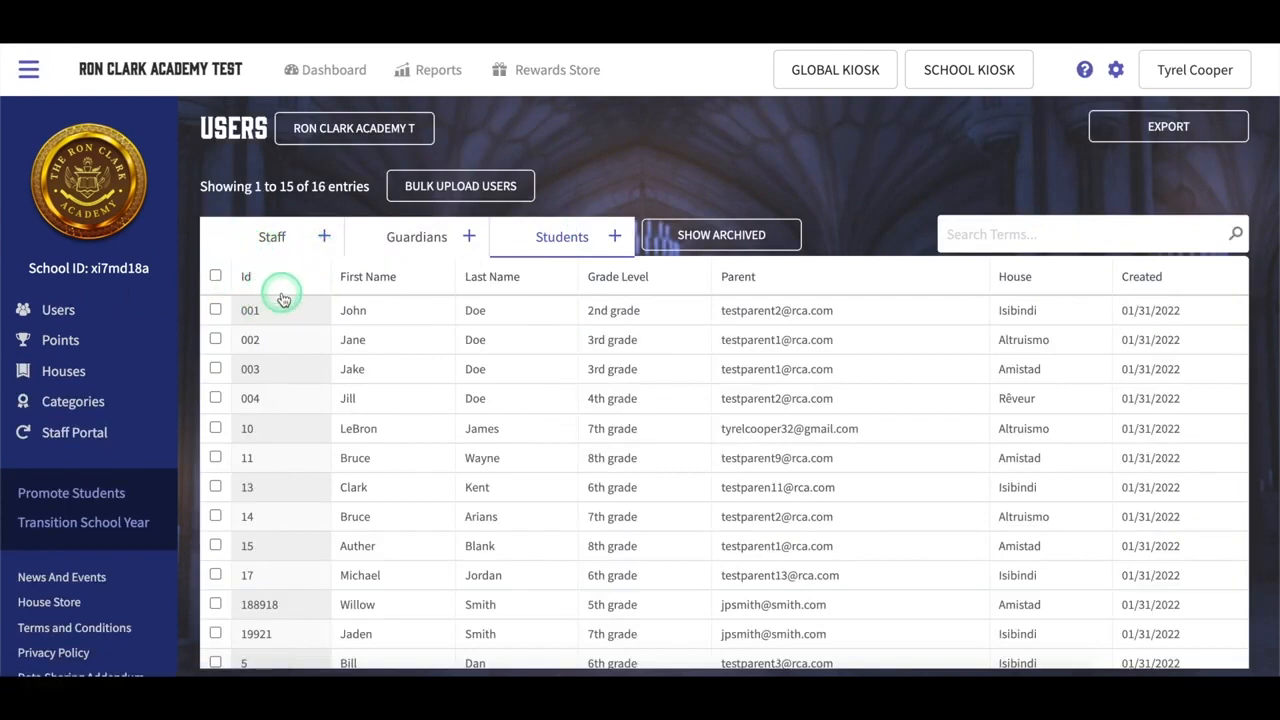
scroll(288, 549, "down", 3)
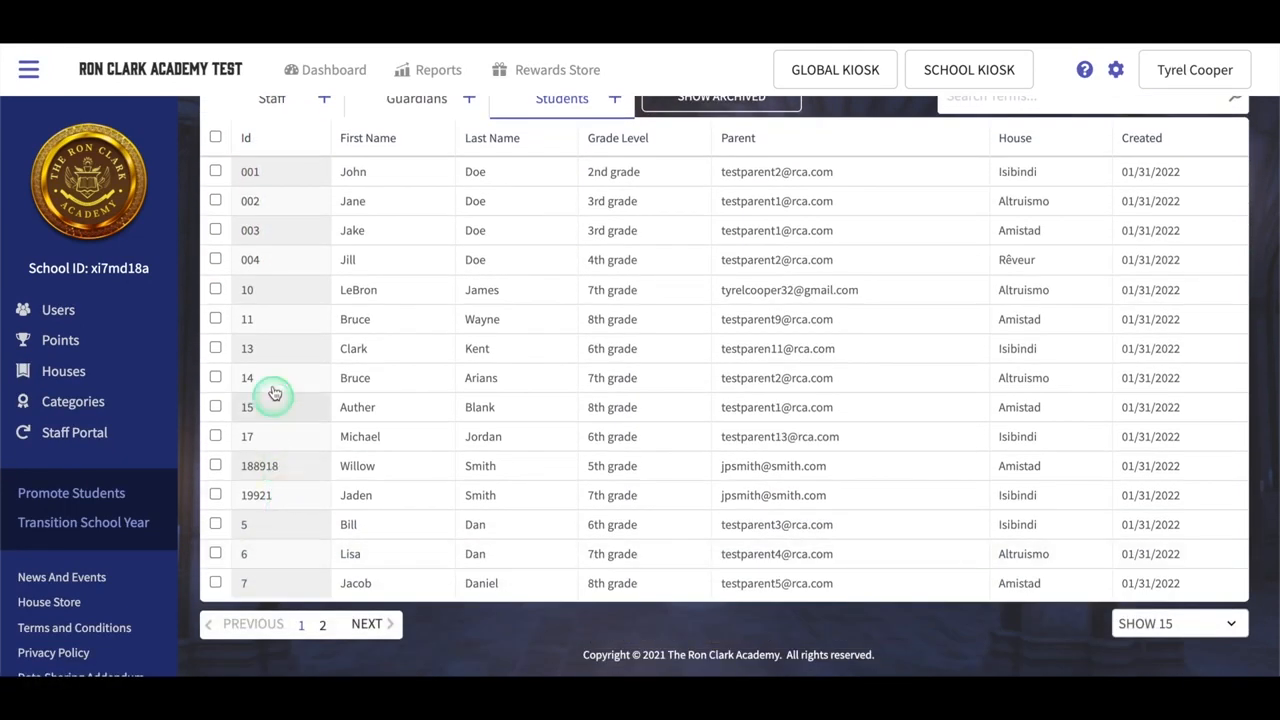
scroll(288, 252, "up", 3)
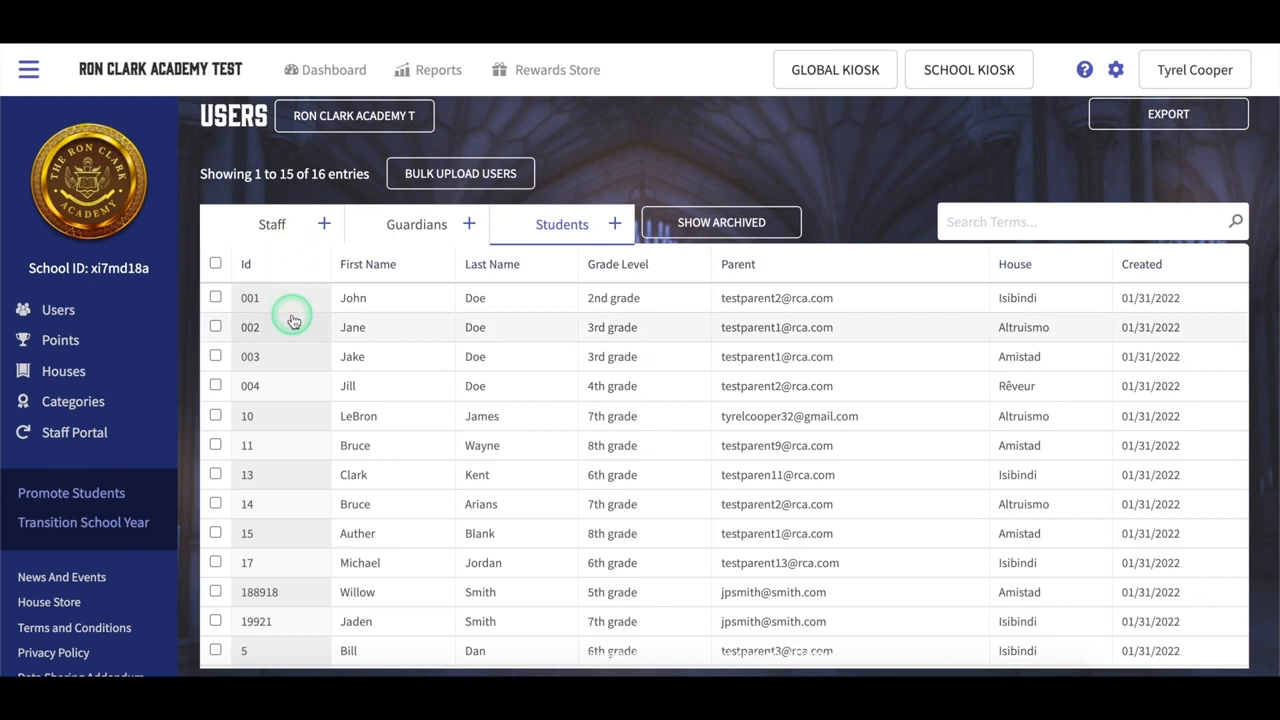
left_click(474, 185)
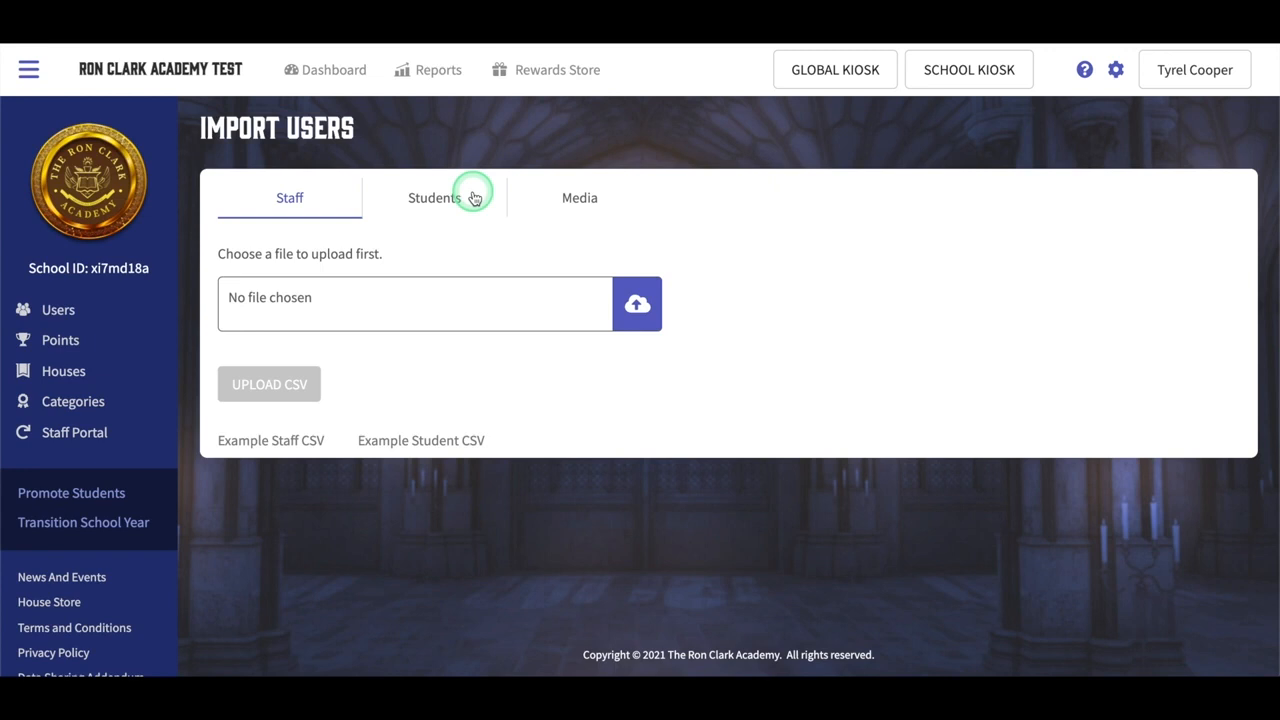
left_click(577, 197)
scroll(790, 450, "down", 1)
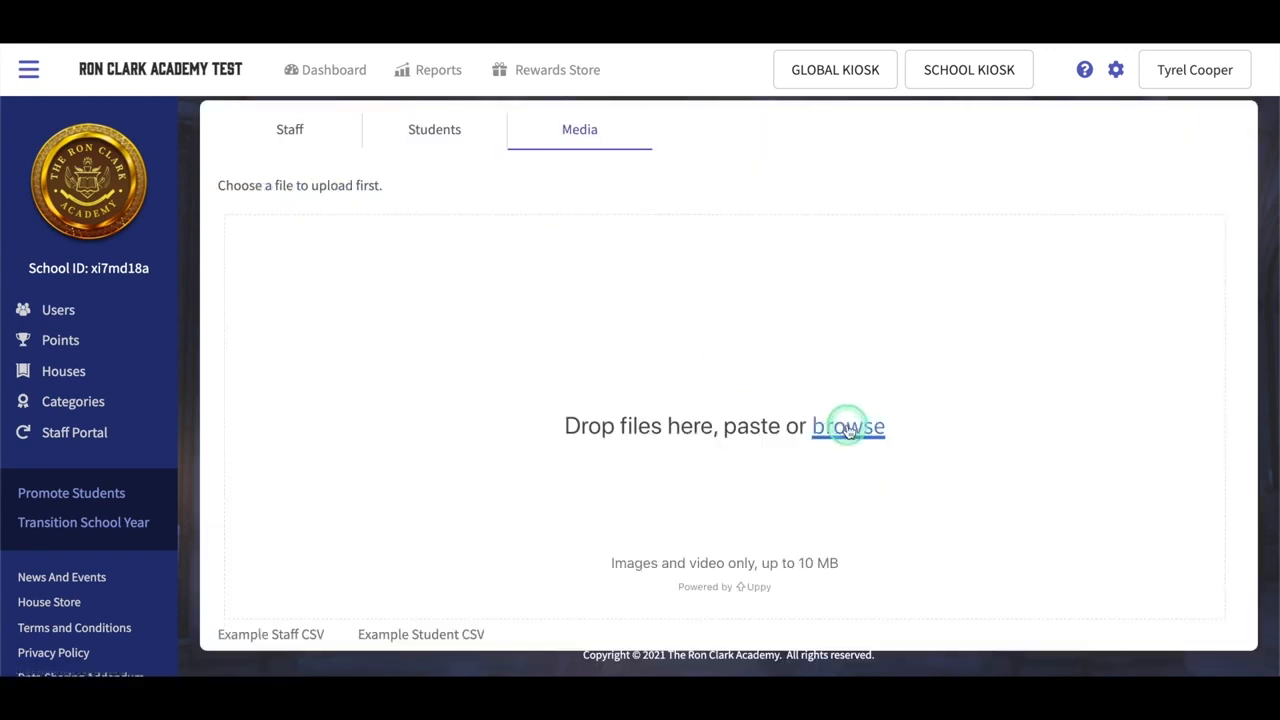
left_click(848, 428)
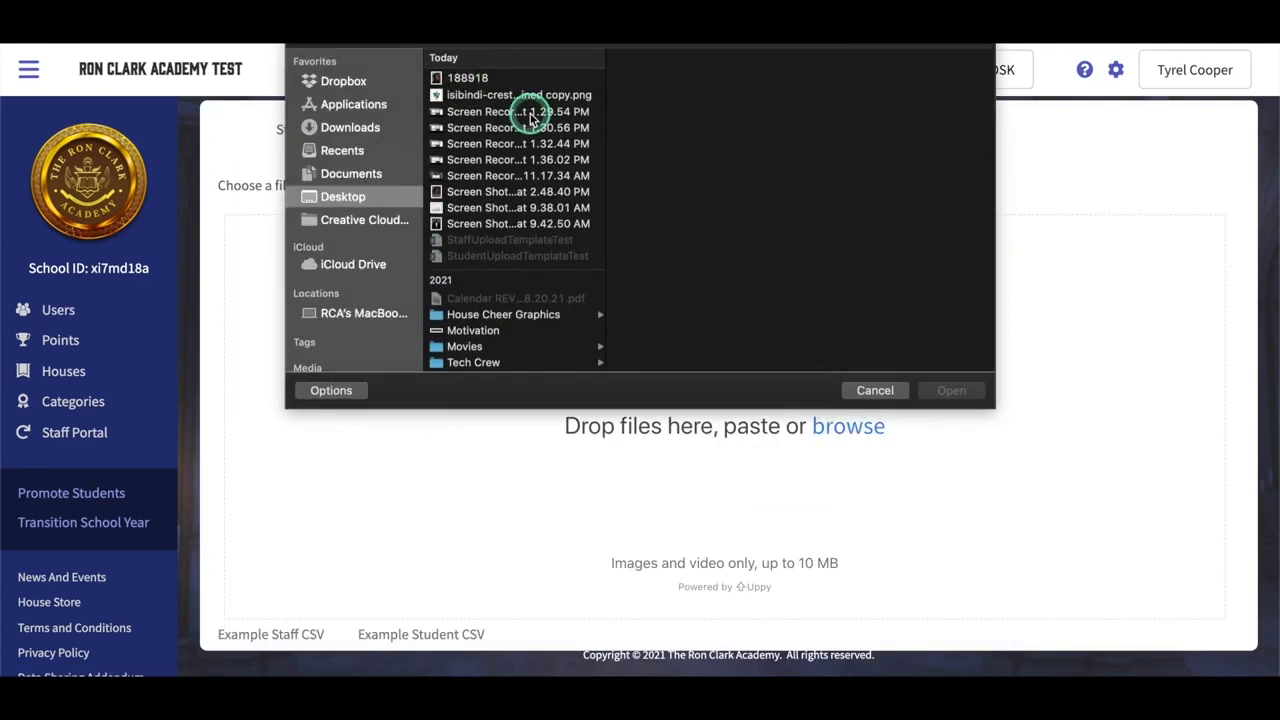
left_click(536, 79)
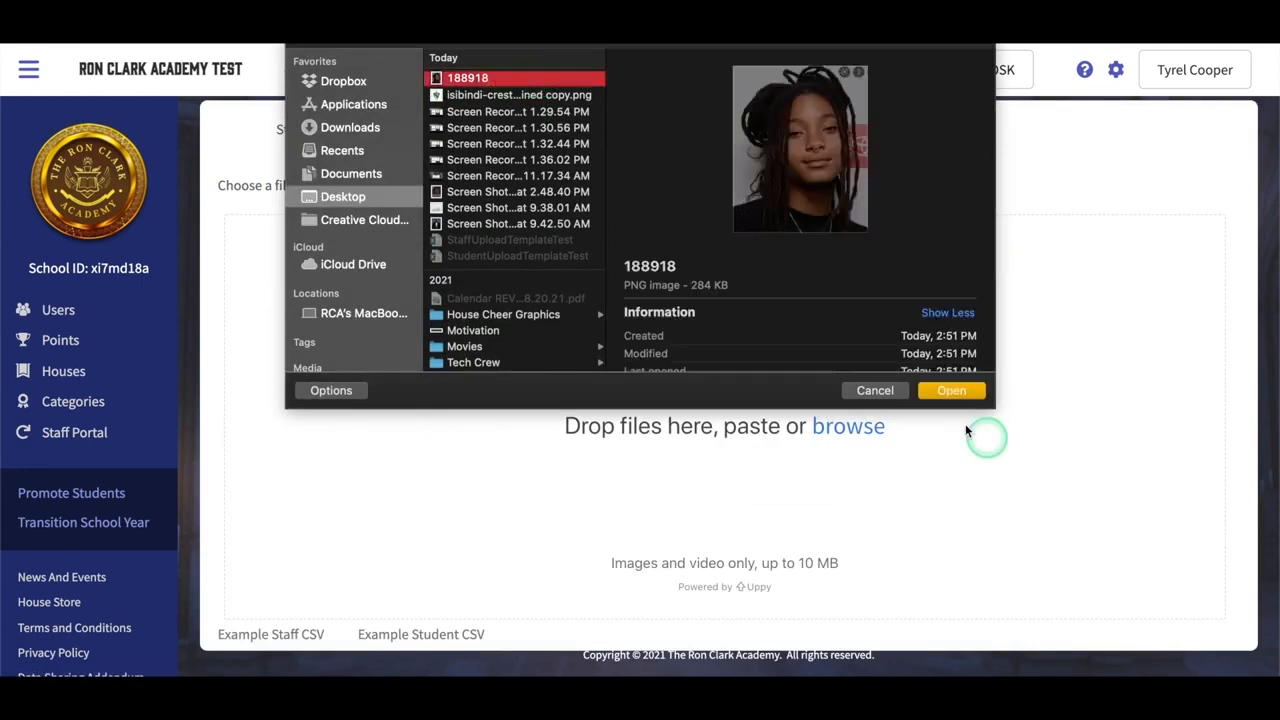
left_click(955, 392)
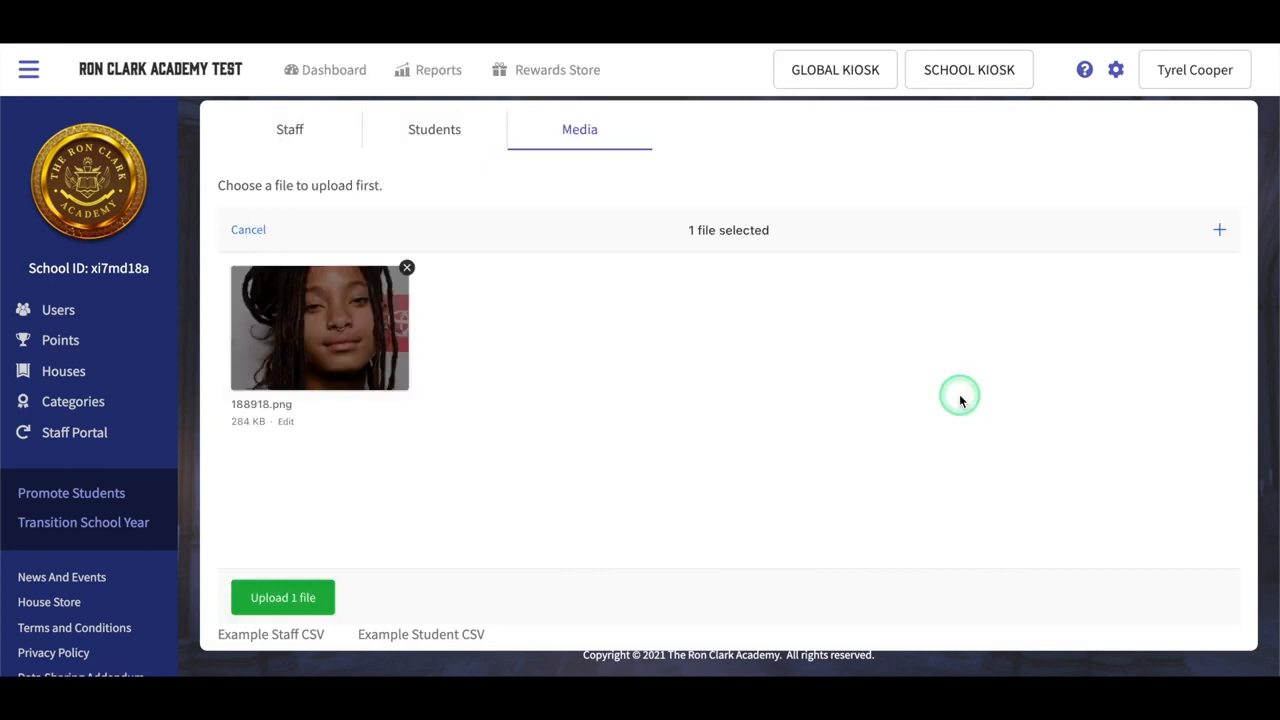
left_click(282, 597)
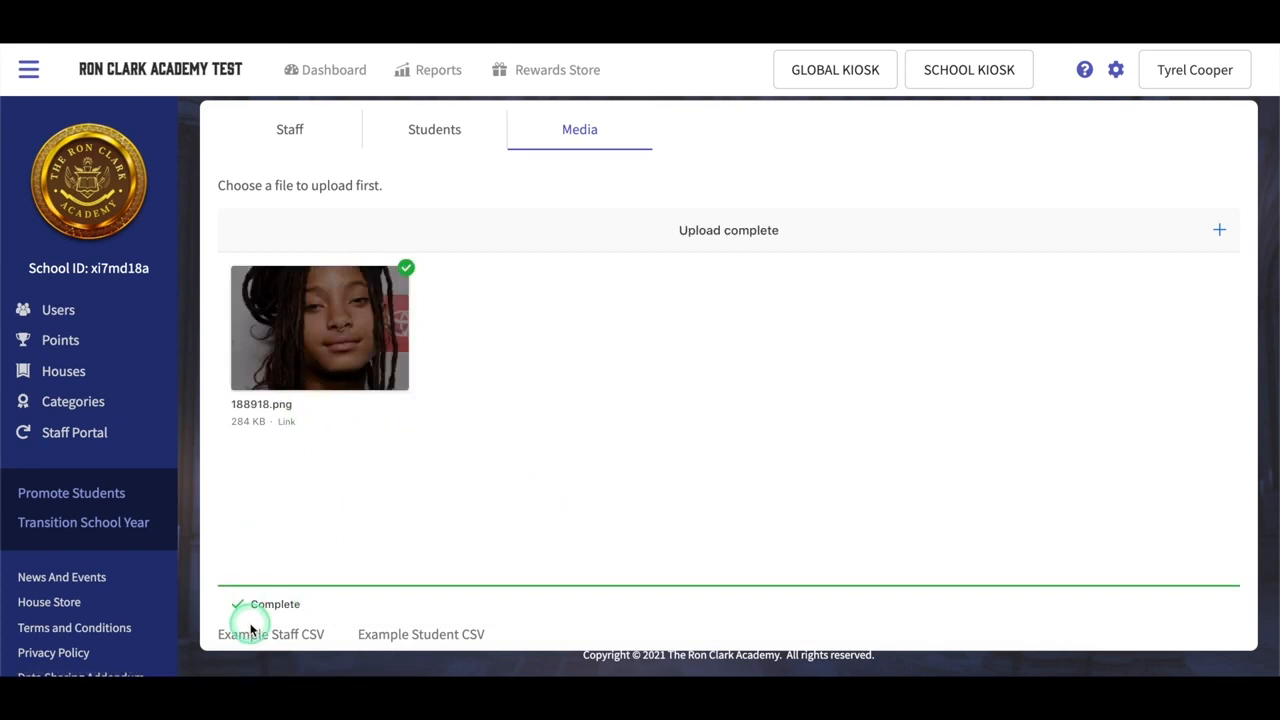
Step: Check that the photo appears on the 5th-grade Amistad student's Media tab
left_click(62, 311)
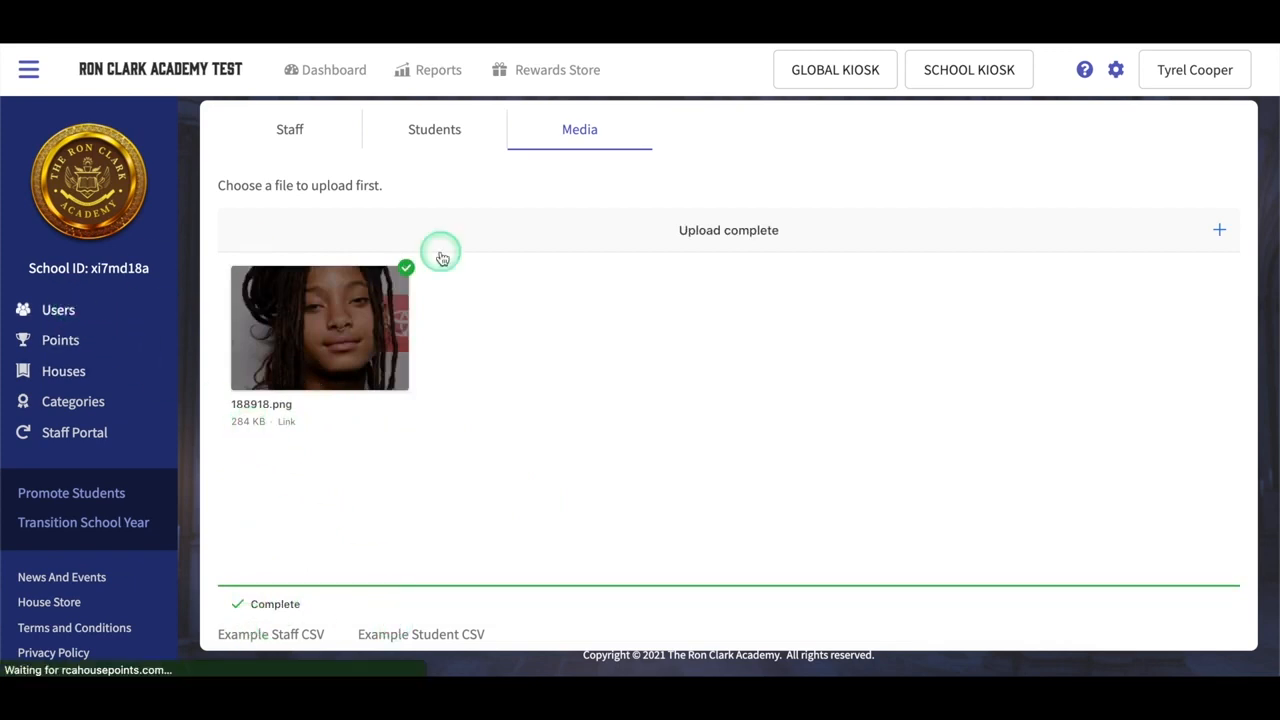
left_click(566, 232)
scroll(470, 420, "down", 3)
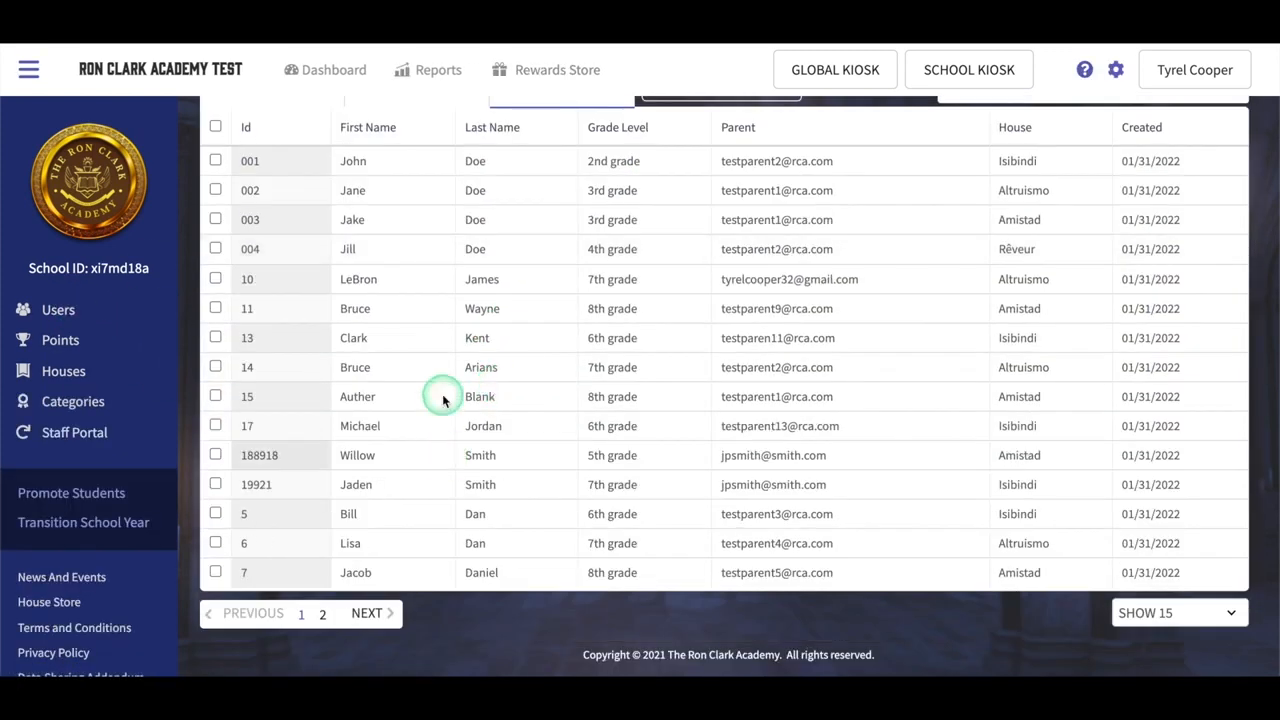
left_click(443, 447)
left_click(457, 291)
scroll(320, 440, "down", 2)
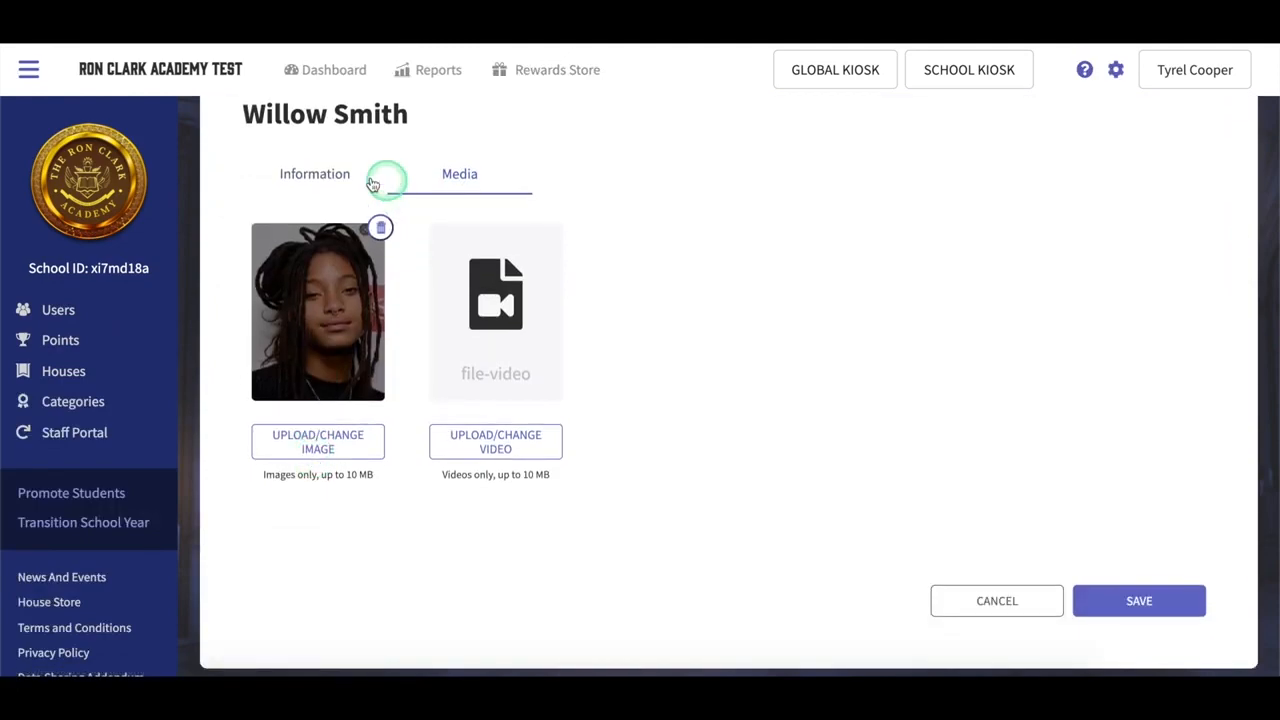